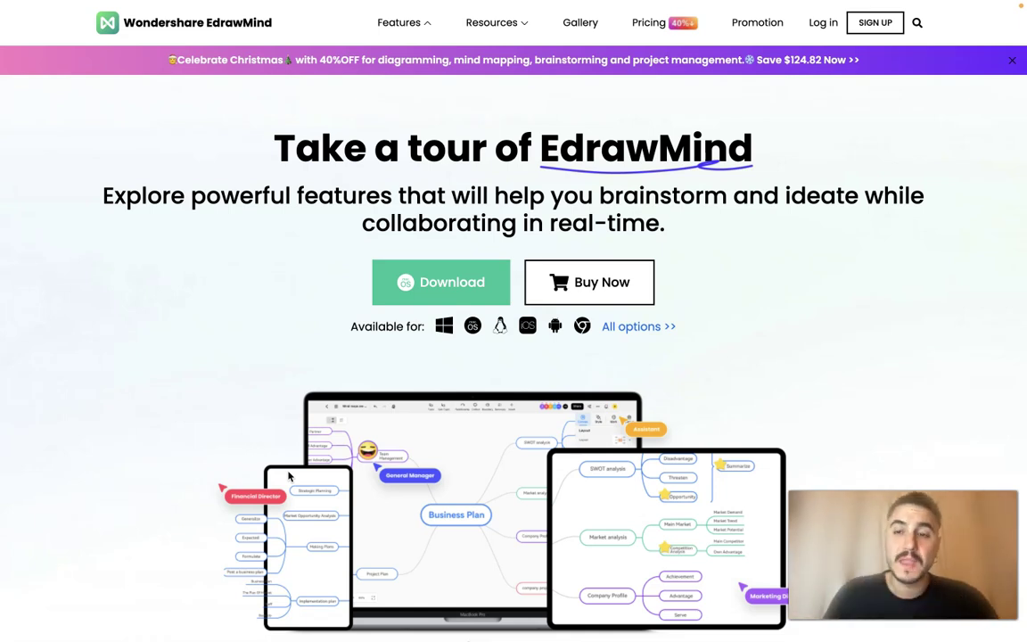
Scroll up and down through the top of the EdrawMind product page
{"action": "scroll", "coordinate": [288, 477], "scroll_direction": "down", "scroll_amount": 2}
{"action": "scroll", "coordinate": [287, 476], "scroll_direction": "up", "scroll_amount": 2}
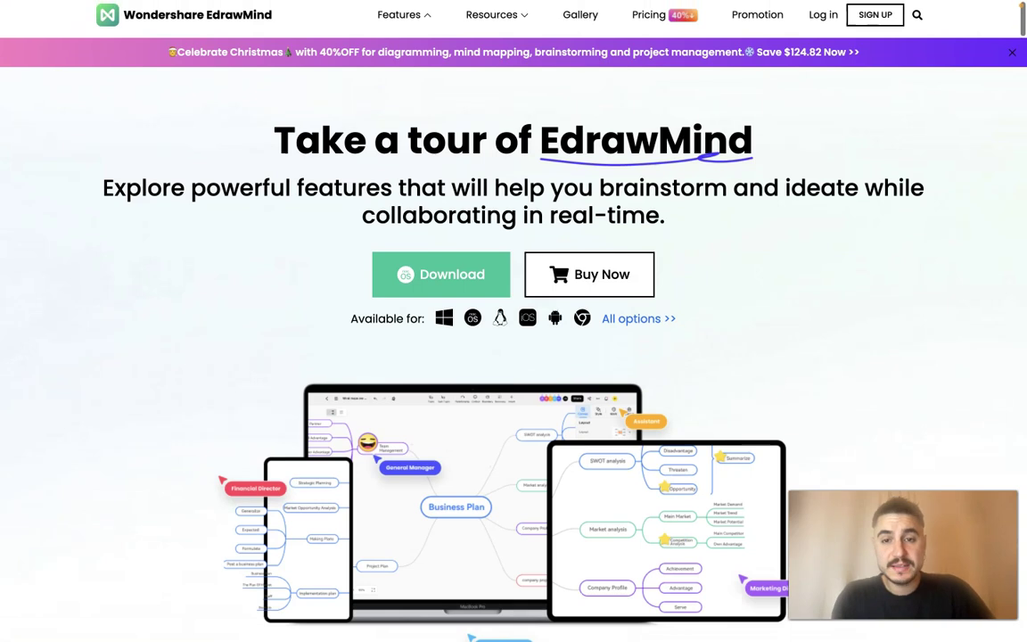
{"action": "scroll", "coordinate": [683, 303], "scroll_direction": "up", "scroll_amount": 1}
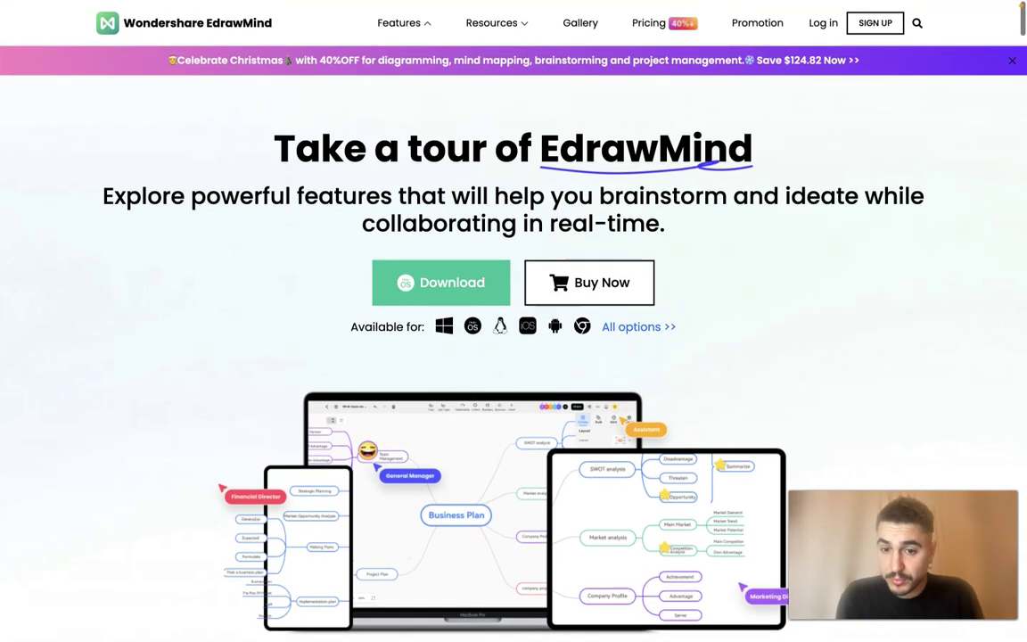
{"action": "scroll", "coordinate": [717, 305], "scroll_direction": "down", "scroll_amount": 3}
{"action": "scroll", "coordinate": [717, 304], "scroll_direction": "down", "scroll_amount": 7}
{"action": "scroll", "coordinate": [718, 302], "scroll_direction": "down", "scroll_amount": 2}
{"action": "scroll", "coordinate": [717, 300], "scroll_direction": "down", "scroll_amount": 3}
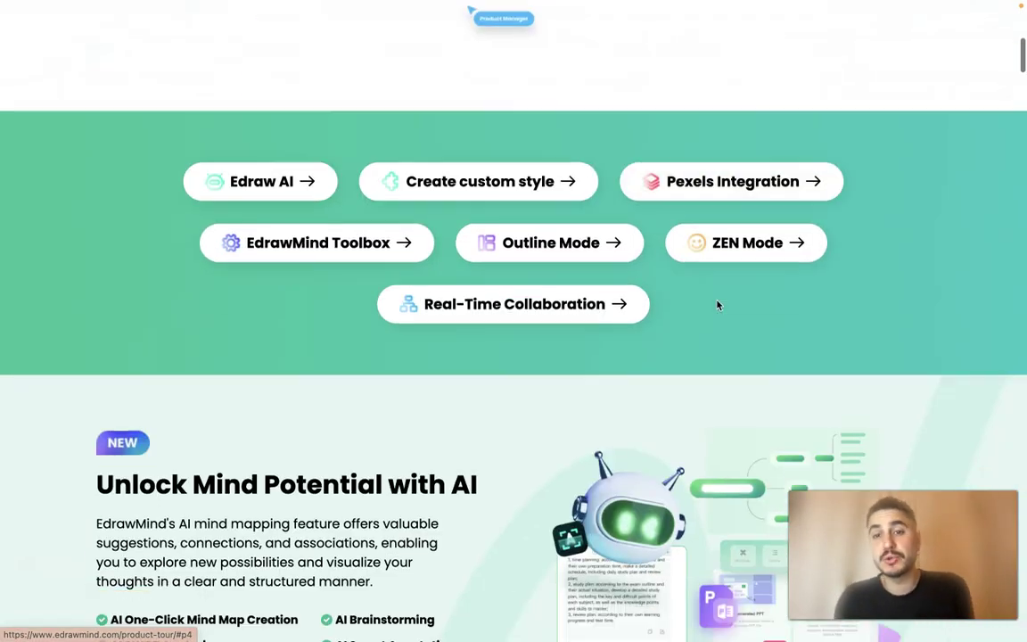
{"action": "scroll", "coordinate": [499, 484], "scroll_direction": "down", "scroll_amount": 2}
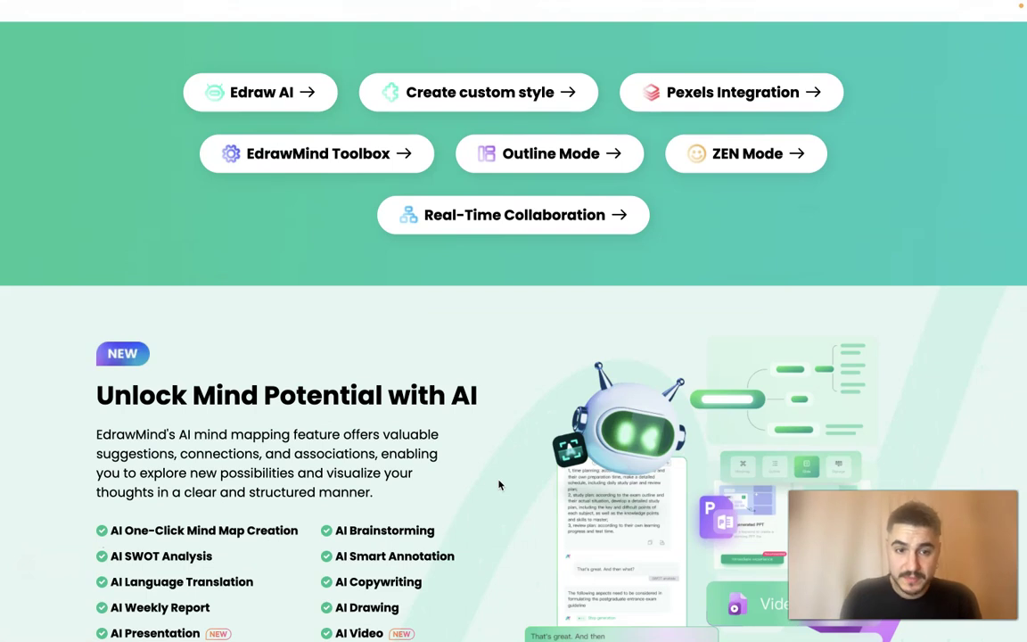
{"action": "scroll", "coordinate": [499, 484], "scroll_direction": "down", "scroll_amount": 1}
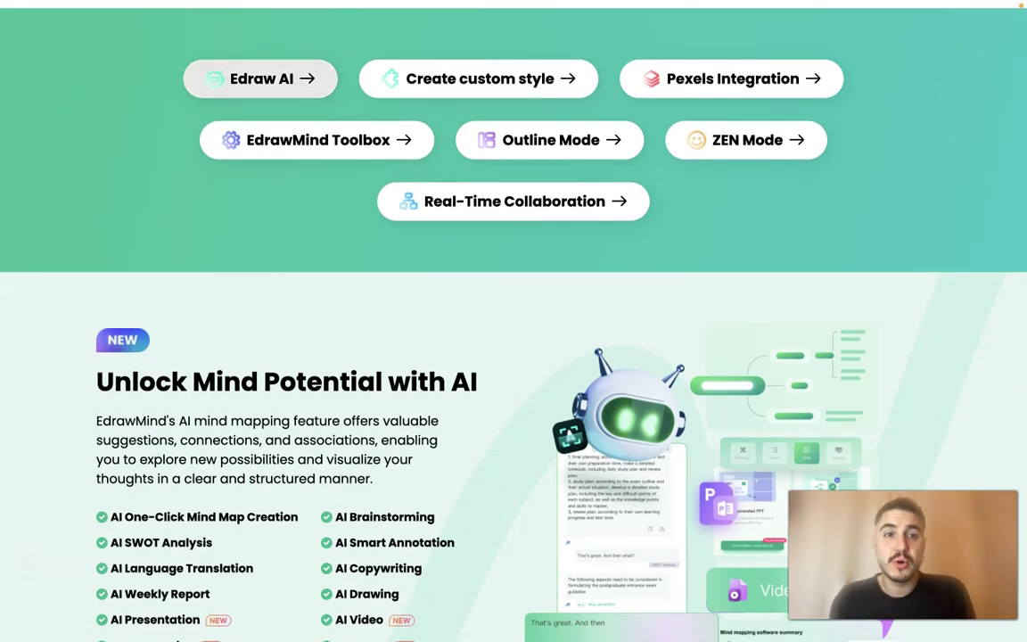
{"action": "scroll", "coordinate": [293, 224], "scroll_direction": "up", "scroll_amount": 1}
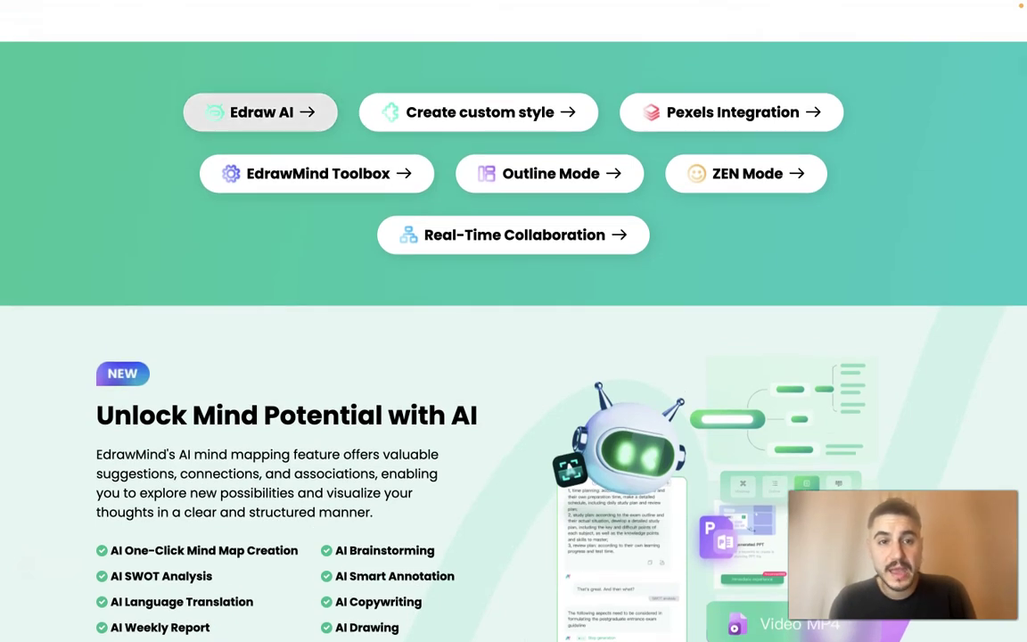
{"action": "scroll", "coordinate": [302, 291], "scroll_direction": "down", "scroll_amount": 1}
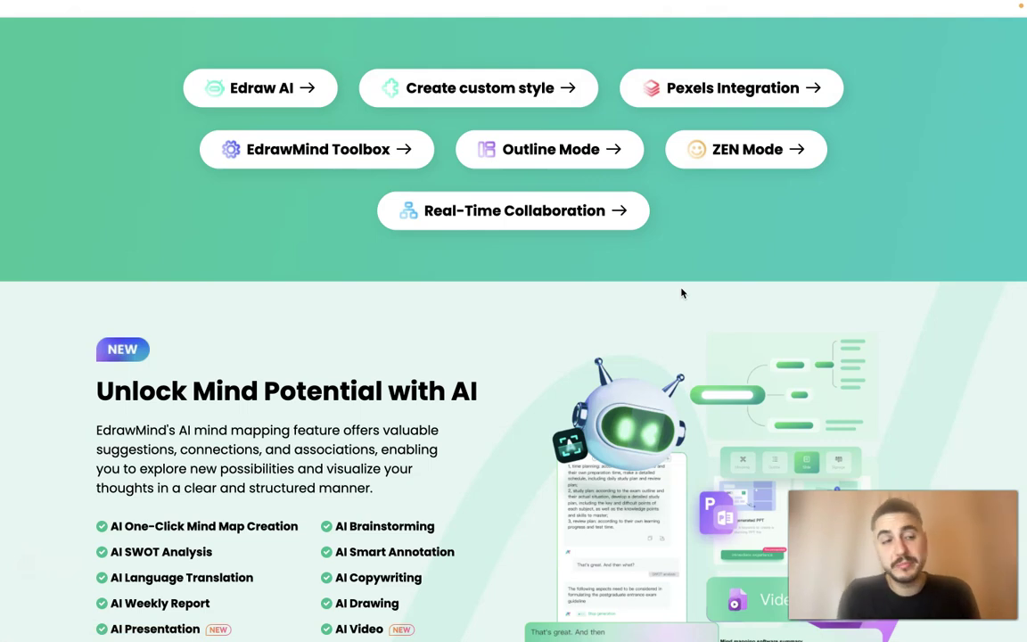
{"action": "scroll", "coordinate": [436, 406], "scroll_direction": "down", "scroll_amount": 1}
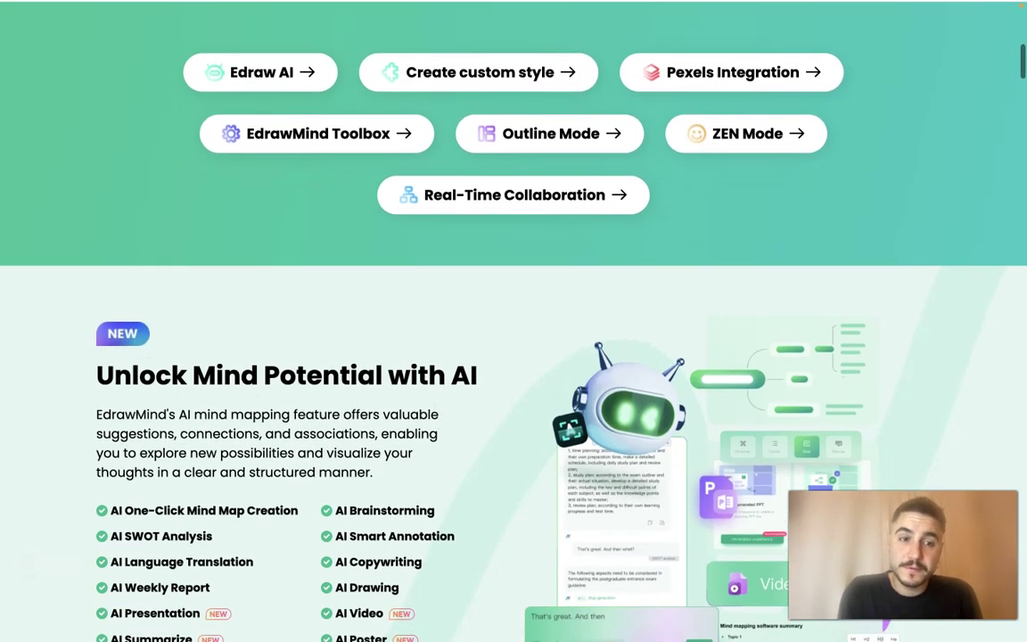
{"action": "scroll", "coordinate": [309, 410], "scroll_direction": "up", "scroll_amount": 1}
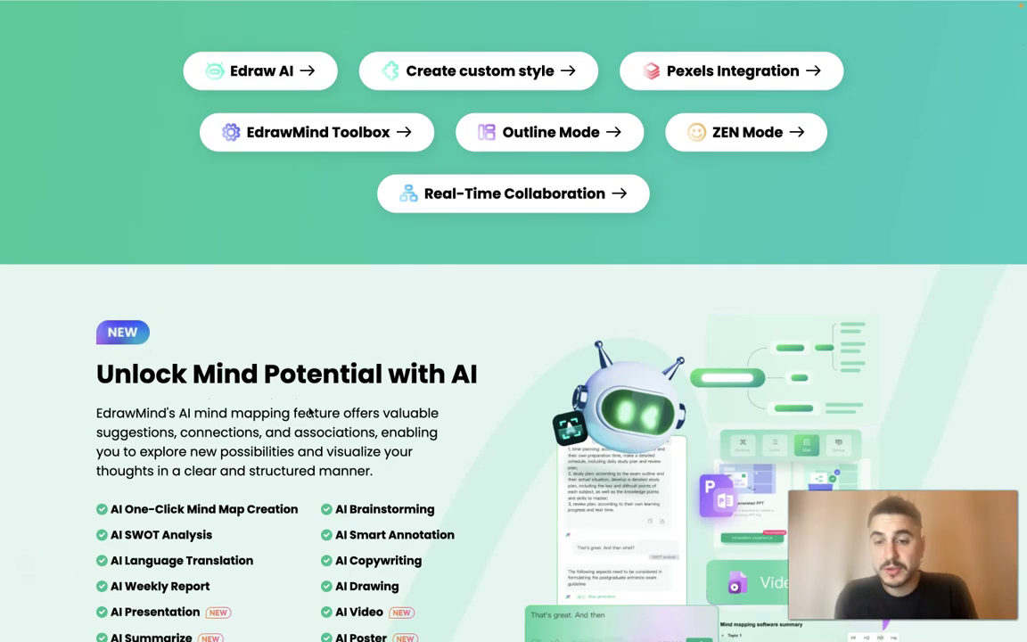
{"action": "scroll", "coordinate": [309, 410], "scroll_direction": "up", "scroll_amount": 1}
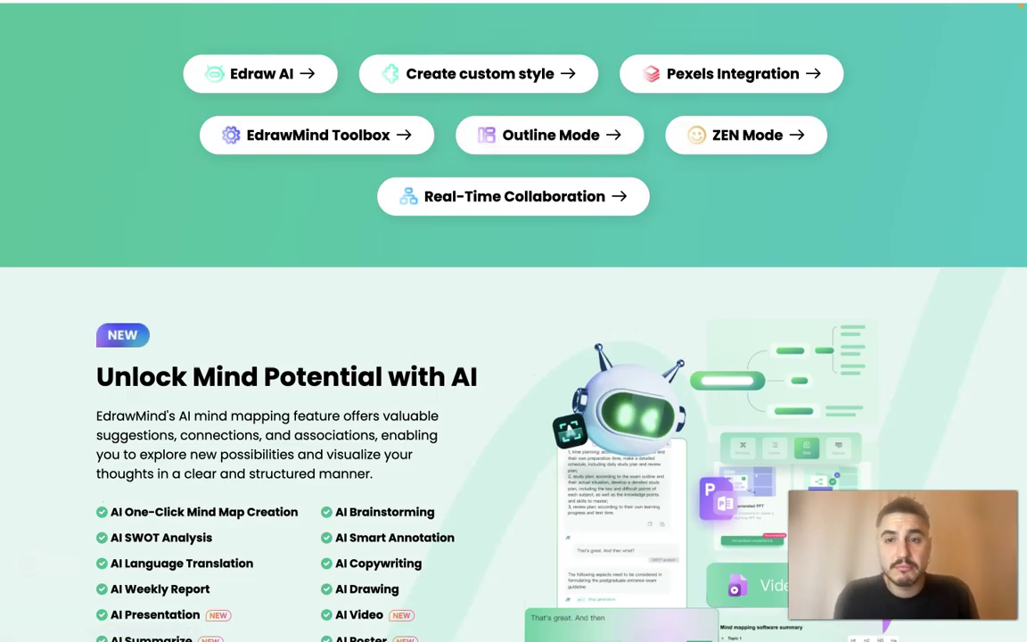
{"action": "scroll", "coordinate": [461, 288], "scroll_direction": "down", "scroll_amount": 2}
{"action": "scroll", "coordinate": [486, 385], "scroll_direction": "down", "scroll_amount": 6}
{"action": "scroll", "coordinate": [486, 385], "scroll_direction": "up", "scroll_amount": 1}
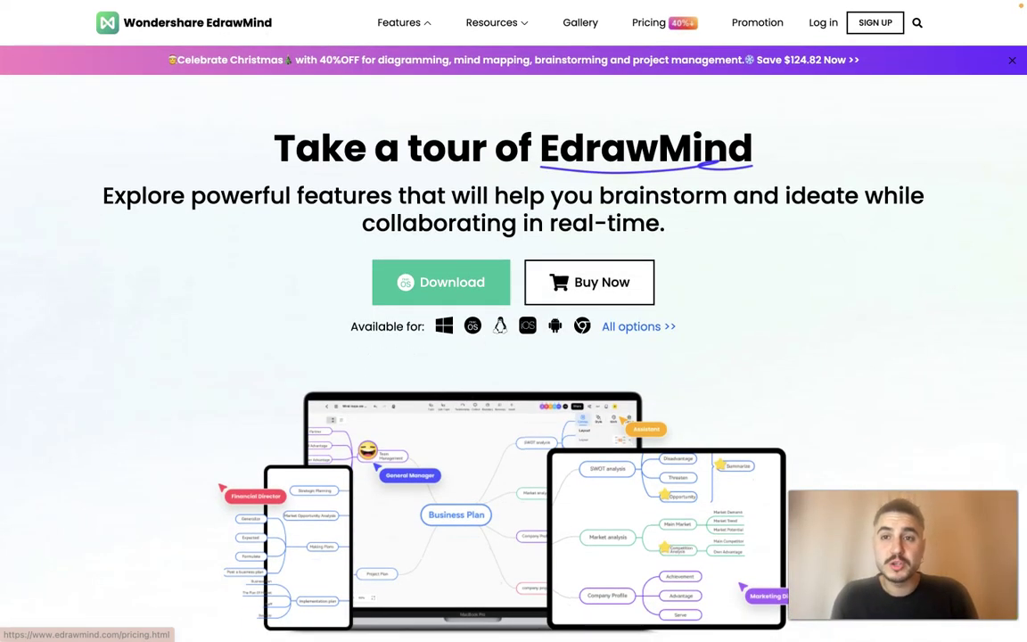
Open the Christmas promotion offers page and scroll through it
{"action": "left_click", "coordinate": [512, 59]}
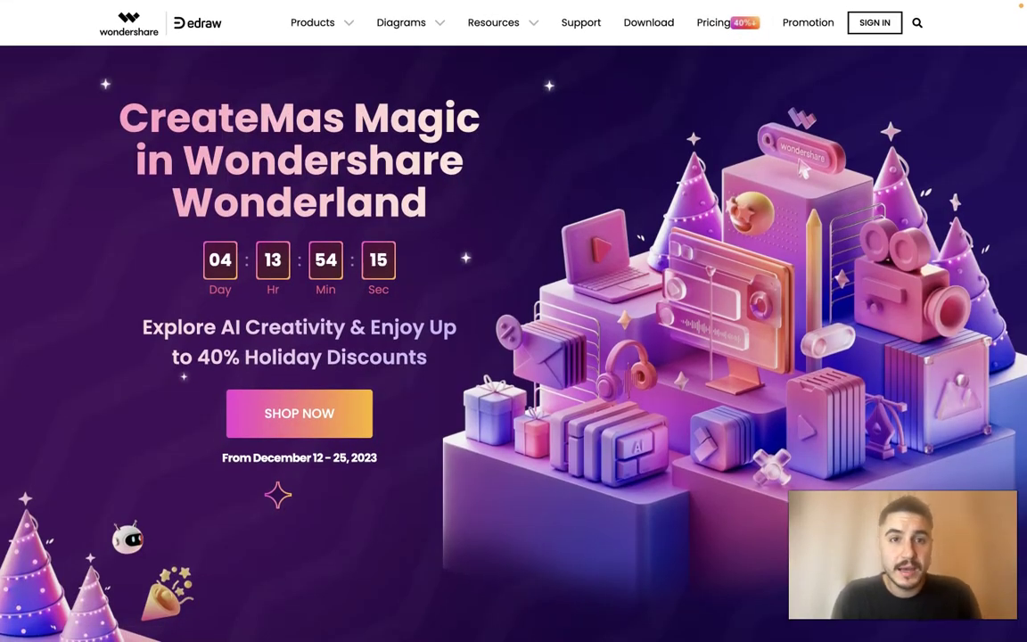
{"action": "scroll", "coordinate": [265, 178], "scroll_direction": "down", "scroll_amount": 3}
{"action": "scroll", "coordinate": [266, 179], "scroll_direction": "up", "scroll_amount": 2}
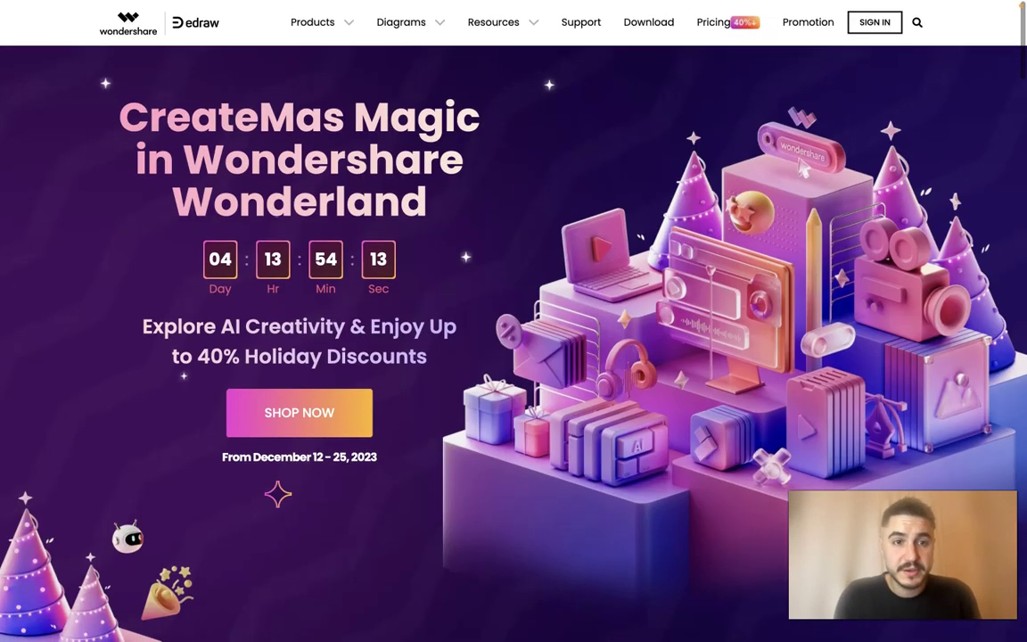
{"action": "scroll", "coordinate": [266, 178], "scroll_direction": "up", "scroll_amount": 1}
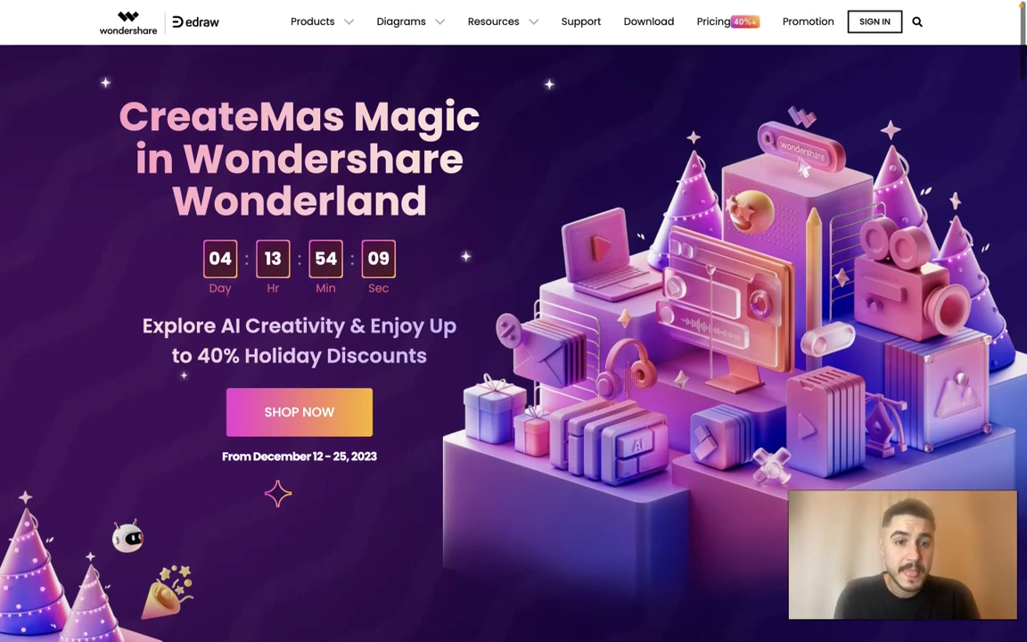
{"action": "scroll", "coordinate": [294, 178], "scroll_direction": "down", "scroll_amount": 1}
{"action": "scroll", "coordinate": [338, 183], "scroll_direction": "up", "scroll_amount": 1}
{"action": "scroll", "coordinate": [339, 185], "scroll_direction": "down", "scroll_amount": 1}
{"action": "scroll", "coordinate": [339, 188], "scroll_direction": "down", "scroll_amount": 2}
{"action": "scroll", "coordinate": [339, 185], "scroll_direction": "down", "scroll_amount": 5}
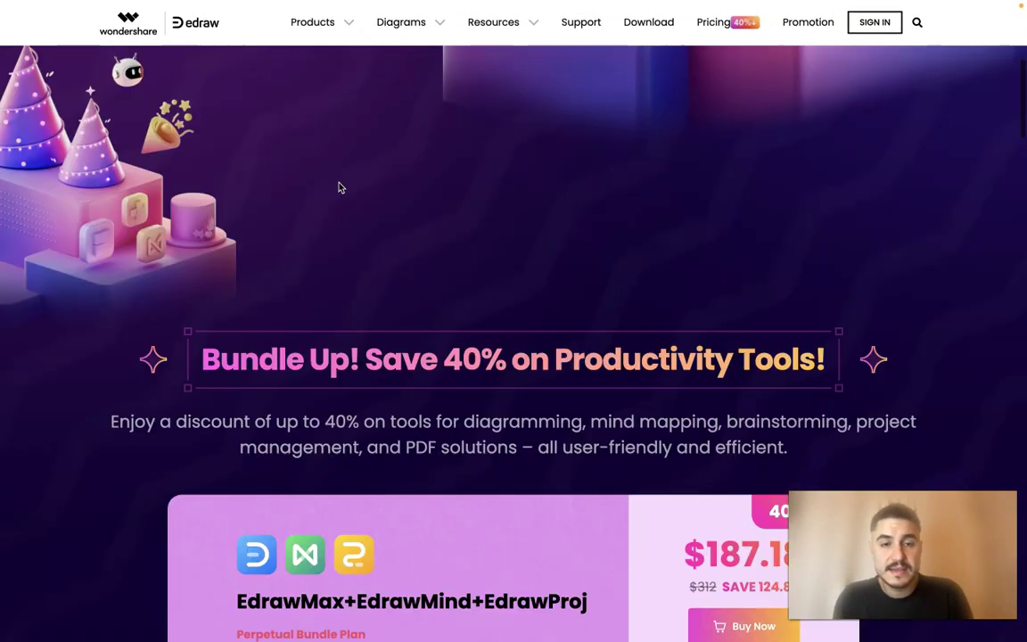
{"action": "scroll", "coordinate": [337, 188], "scroll_direction": "down", "scroll_amount": 4}
{"action": "scroll", "coordinate": [337, 188], "scroll_direction": "up", "scroll_amount": 1}
{"action": "scroll", "coordinate": [337, 188], "scroll_direction": "up", "scroll_amount": 7}
{"action": "scroll", "coordinate": [338, 187], "scroll_direction": "down", "scroll_amount": 1}
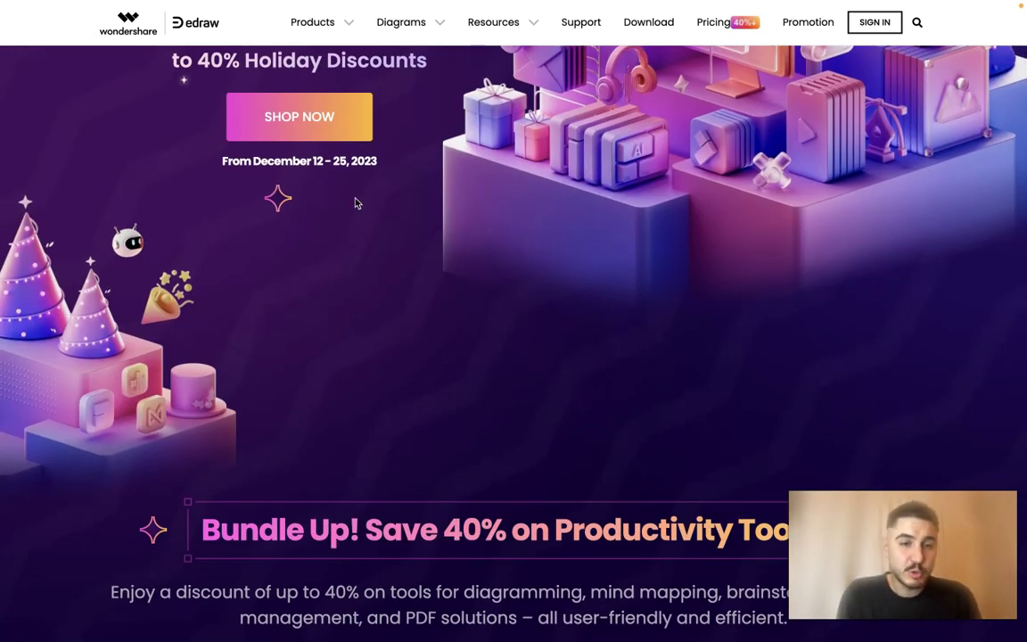
{"action": "scroll", "coordinate": [395, 326], "scroll_direction": "down", "scroll_amount": 1}
{"action": "scroll", "coordinate": [395, 326], "scroll_direction": "down", "scroll_amount": 3}
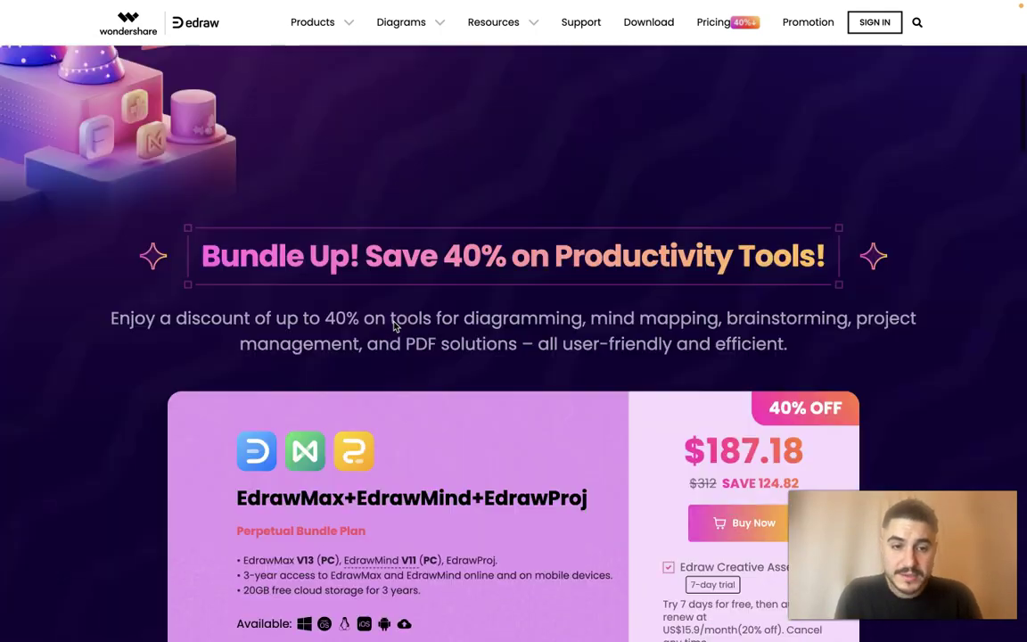
{"action": "scroll", "coordinate": [395, 326], "scroll_direction": "down", "scroll_amount": 3}
{"action": "scroll", "coordinate": [394, 326], "scroll_direction": "down", "scroll_amount": 1}
{"action": "scroll", "coordinate": [395, 326], "scroll_direction": "up", "scroll_amount": 1}
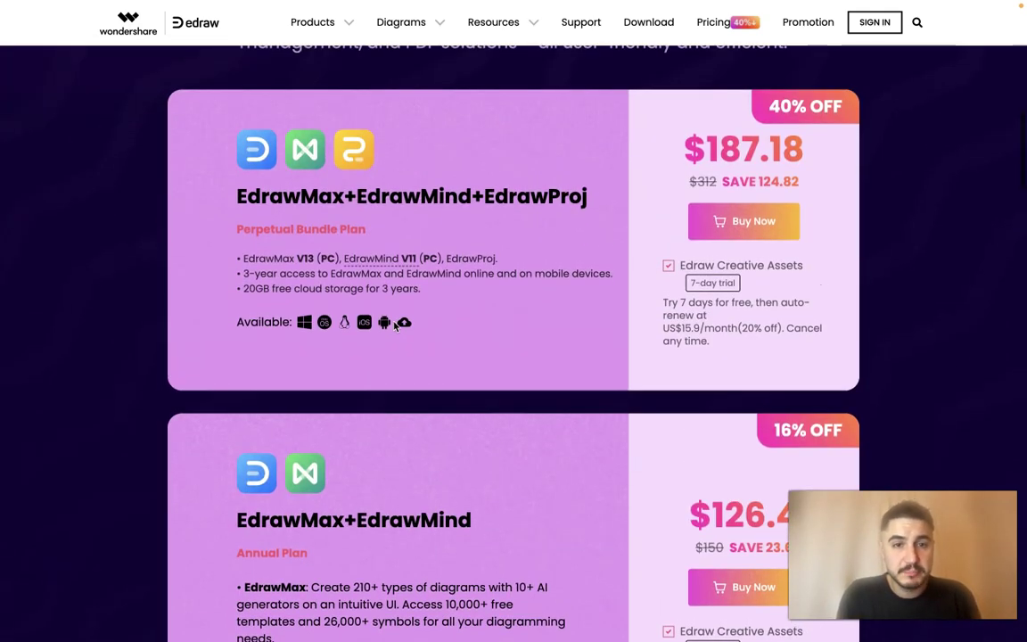
{"action": "scroll", "coordinate": [475, 336], "scroll_direction": "down", "scroll_amount": 1}
{"action": "scroll", "coordinate": [475, 335], "scroll_direction": "down", "scroll_amount": 3}
{"action": "scroll", "coordinate": [475, 335], "scroll_direction": "down", "scroll_amount": 2}
{"action": "scroll", "coordinate": [475, 335], "scroll_direction": "down", "scroll_amount": 3}
{"action": "scroll", "coordinate": [475, 335], "scroll_direction": "down", "scroll_amount": 3}
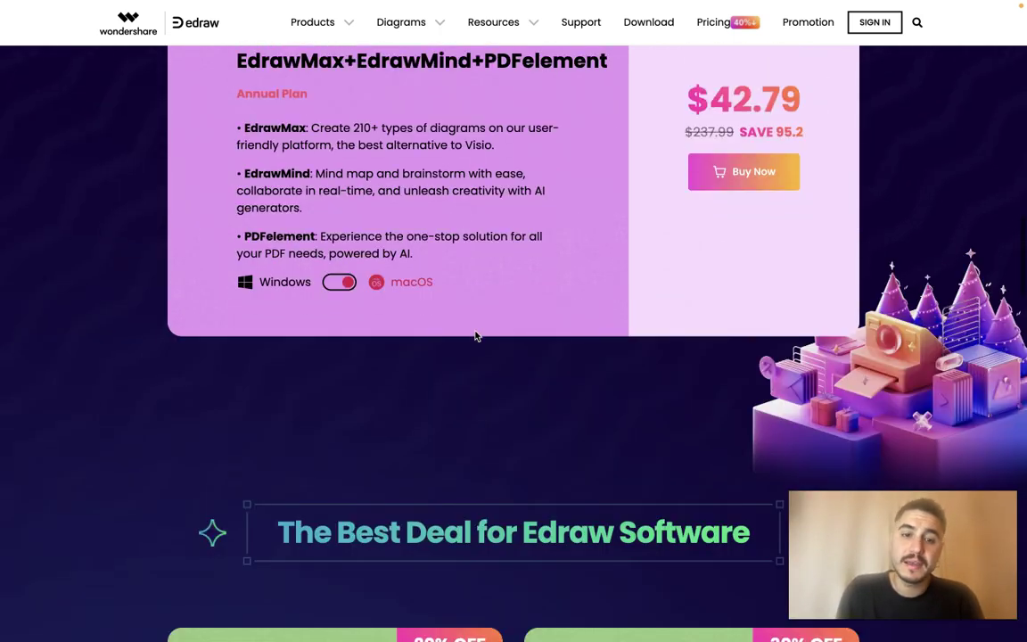
{"action": "scroll", "coordinate": [475, 335], "scroll_direction": "up", "scroll_amount": 4}
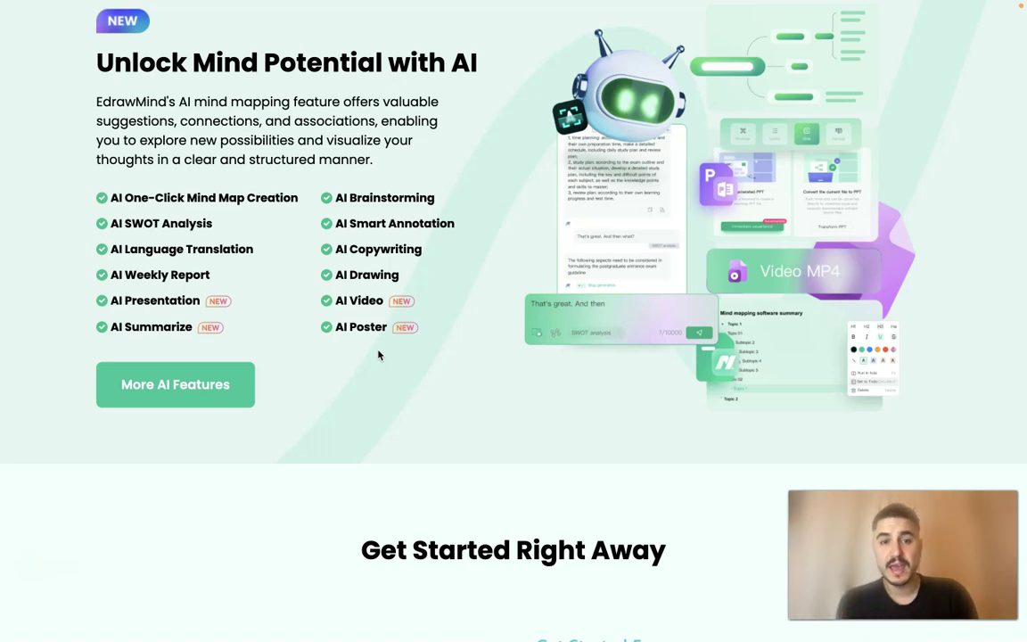
Scroll down to Well-Designed Templates & Examples, showing the Brainstorming & Ideation examples
{"action": "scroll", "coordinate": [392, 357], "scroll_direction": "down", "scroll_amount": 2}
{"action": "scroll", "coordinate": [420, 365], "scroll_direction": "up", "scroll_amount": 2}
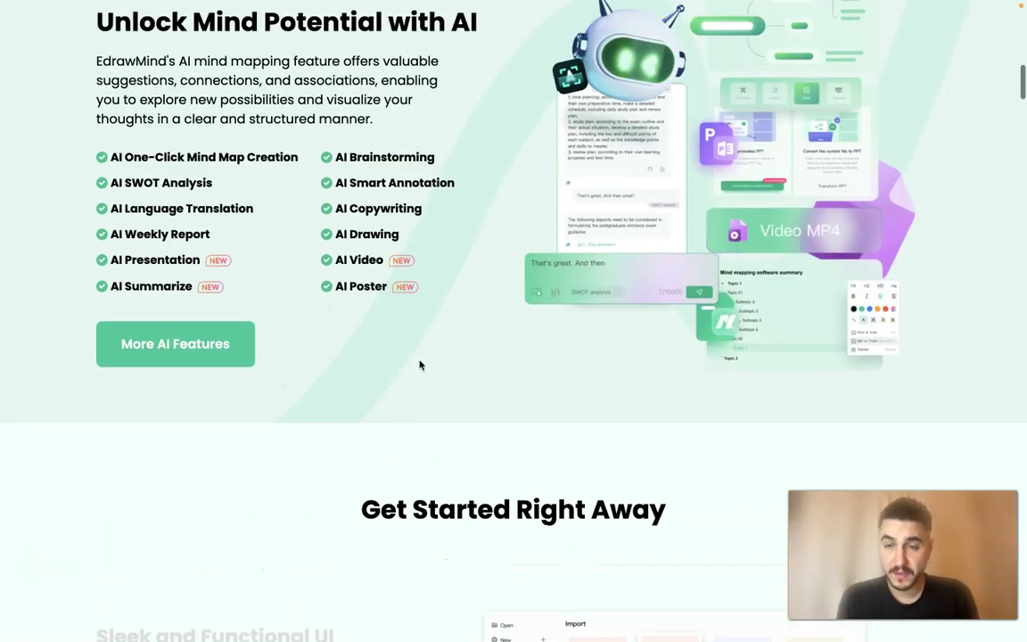
{"action": "scroll", "coordinate": [420, 364], "scroll_direction": "down", "scroll_amount": 5}
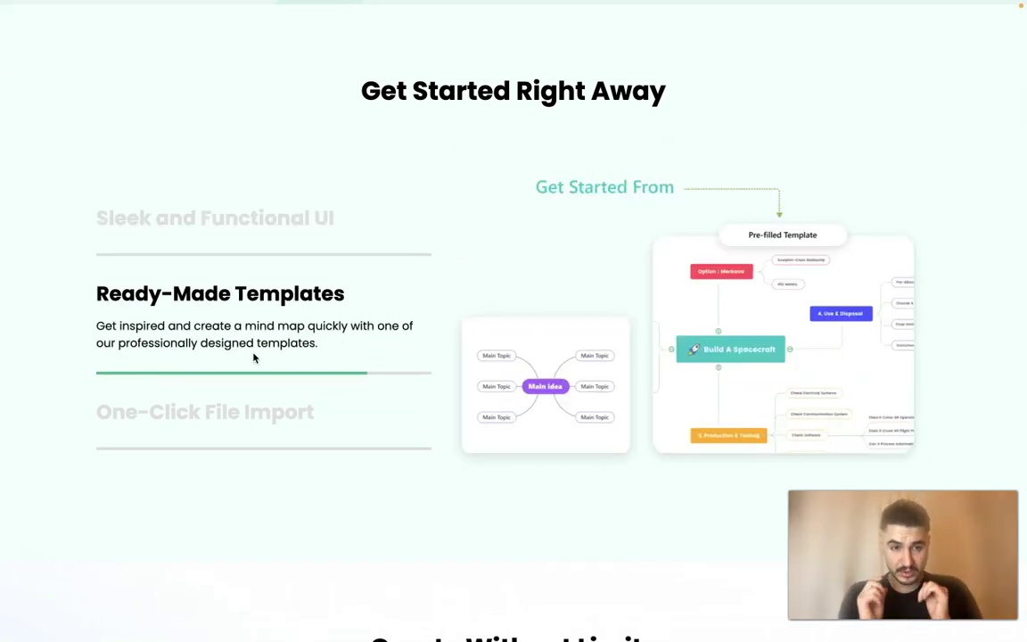
{"action": "scroll", "coordinate": [253, 357], "scroll_direction": "down", "scroll_amount": 2}
{"action": "scroll", "coordinate": [253, 357], "scroll_direction": "down", "scroll_amount": 1}
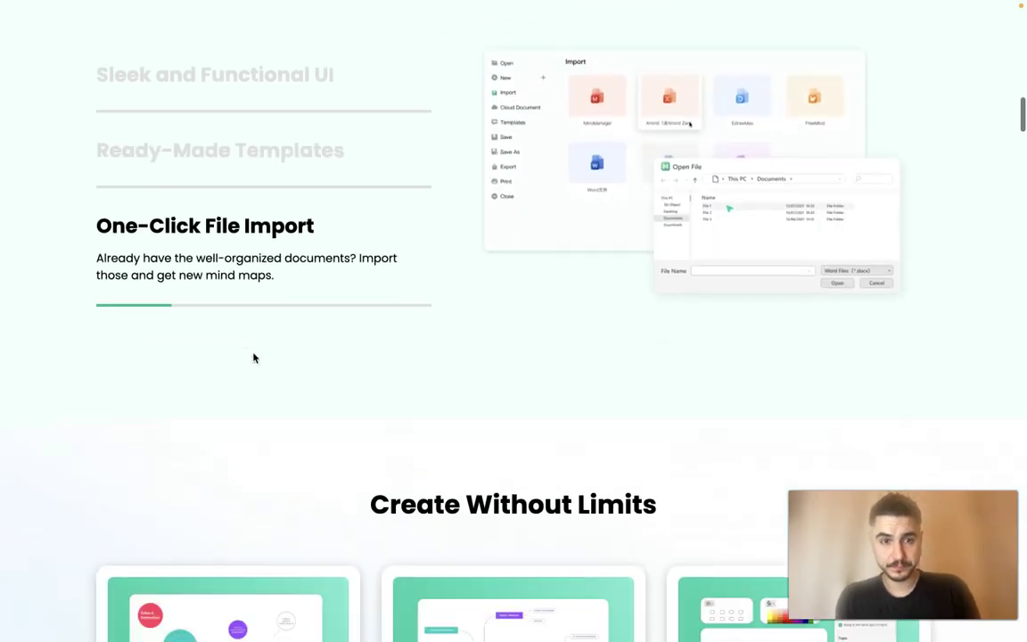
{"action": "scroll", "coordinate": [253, 358], "scroll_direction": "down", "scroll_amount": 5}
{"action": "scroll", "coordinate": [653, 34], "scroll_direction": "up", "scroll_amount": 1}
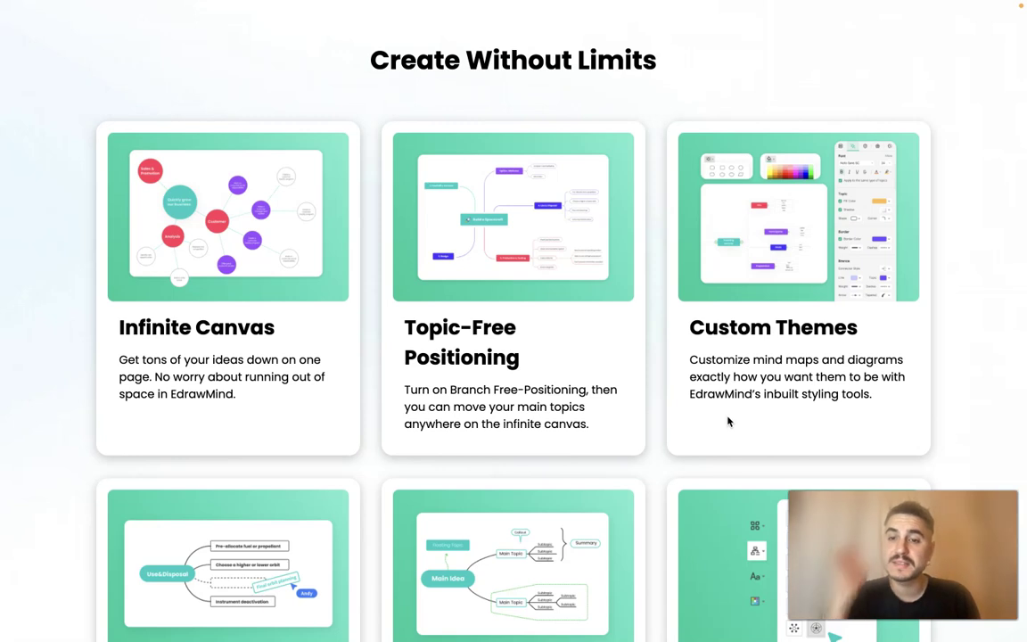
{"action": "scroll", "coordinate": [727, 422], "scroll_direction": "down", "scroll_amount": 5}
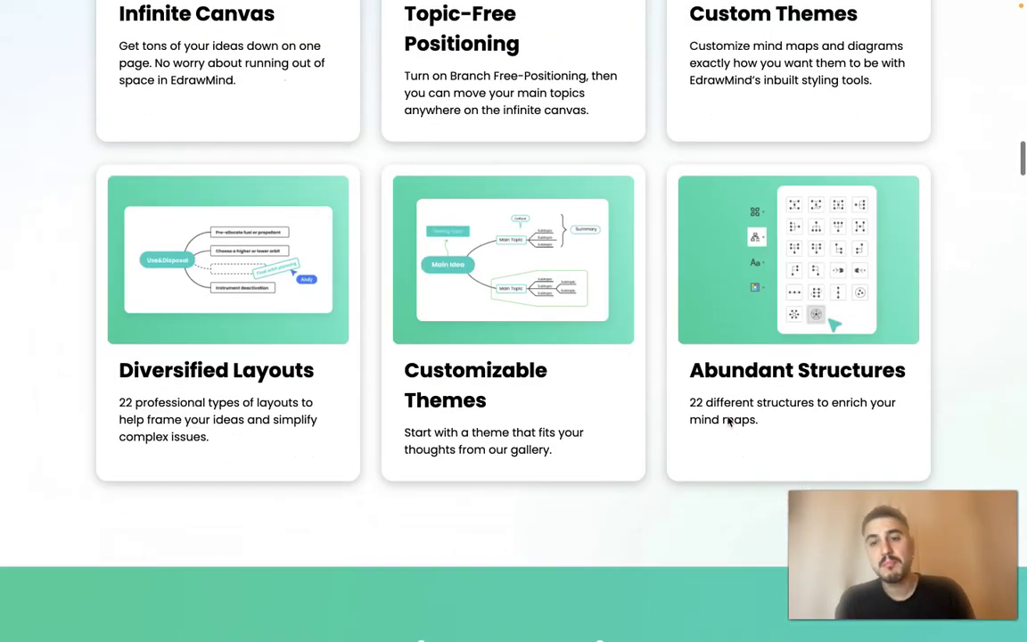
{"action": "scroll", "coordinate": [728, 422], "scroll_direction": "down", "scroll_amount": 1}
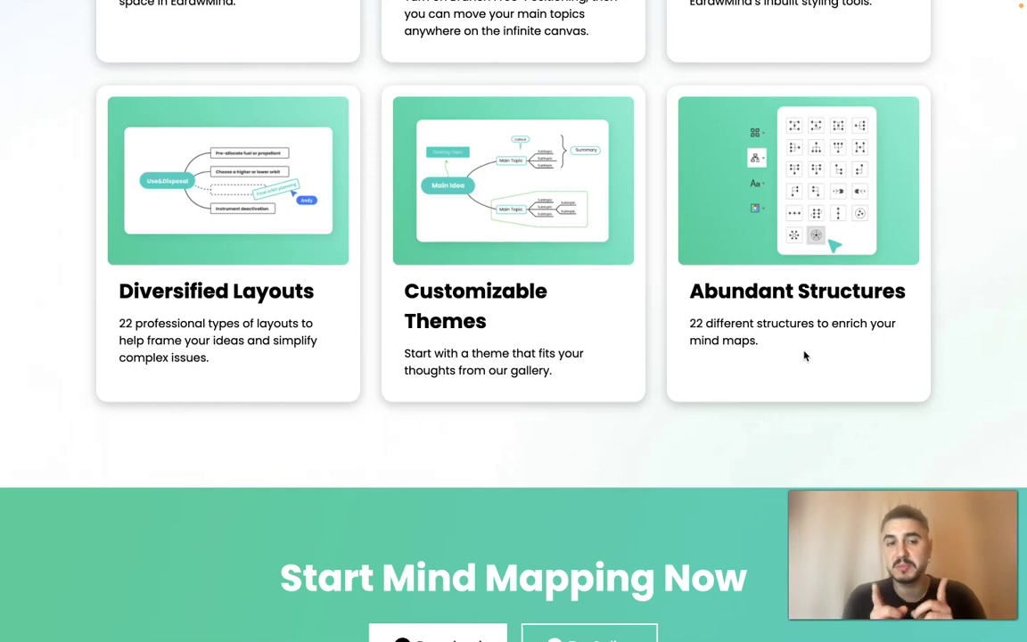
{"action": "scroll", "coordinate": [804, 356], "scroll_direction": "down", "scroll_amount": 3}
{"action": "scroll", "coordinate": [804, 355], "scroll_direction": "down", "scroll_amount": 3}
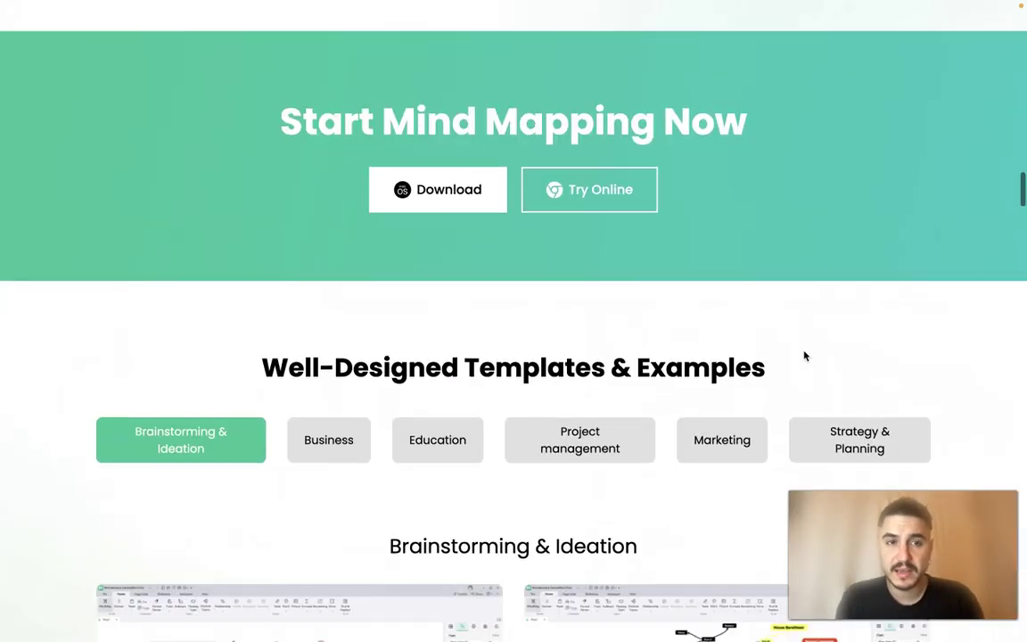
{"action": "scroll", "coordinate": [804, 355], "scroll_direction": "up", "scroll_amount": 2}
{"action": "scroll", "coordinate": [804, 356], "scroll_direction": "down", "scroll_amount": 2}
{"action": "scroll", "coordinate": [804, 356], "scroll_direction": "down", "scroll_amount": 1}
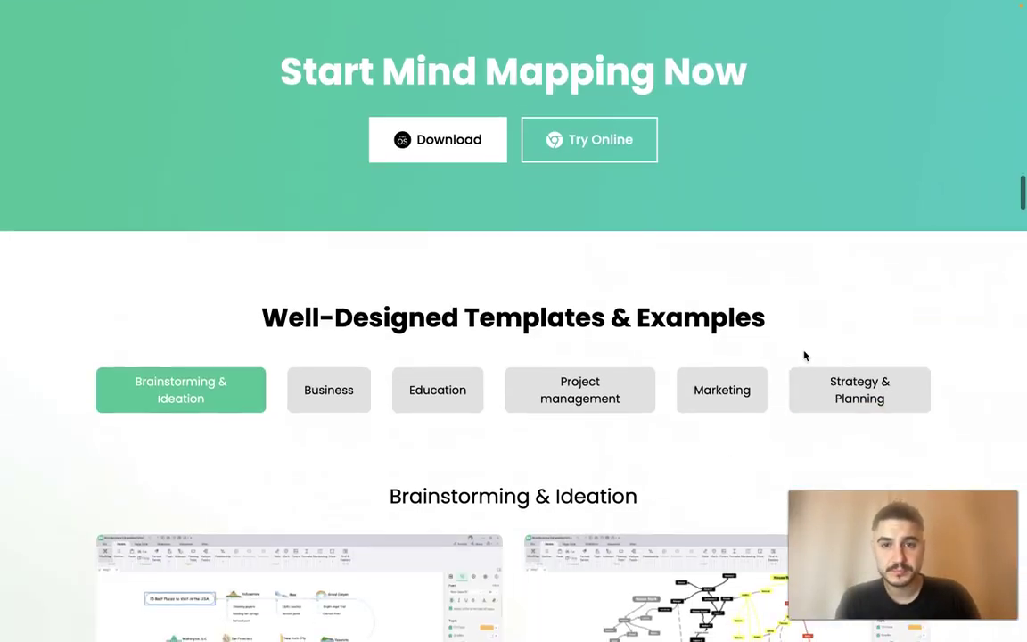
{"action": "scroll", "coordinate": [804, 356], "scroll_direction": "down", "scroll_amount": 1}
{"action": "scroll", "coordinate": [612, 271], "scroll_direction": "down", "scroll_amount": 1}
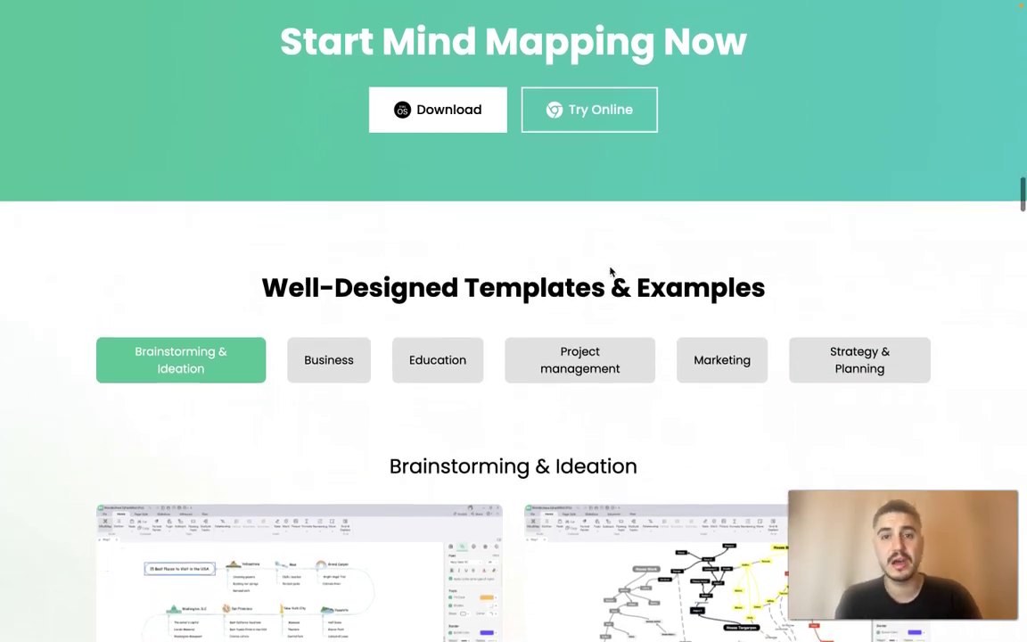
{"action": "scroll", "coordinate": [611, 270], "scroll_direction": "down", "scroll_amount": 1}
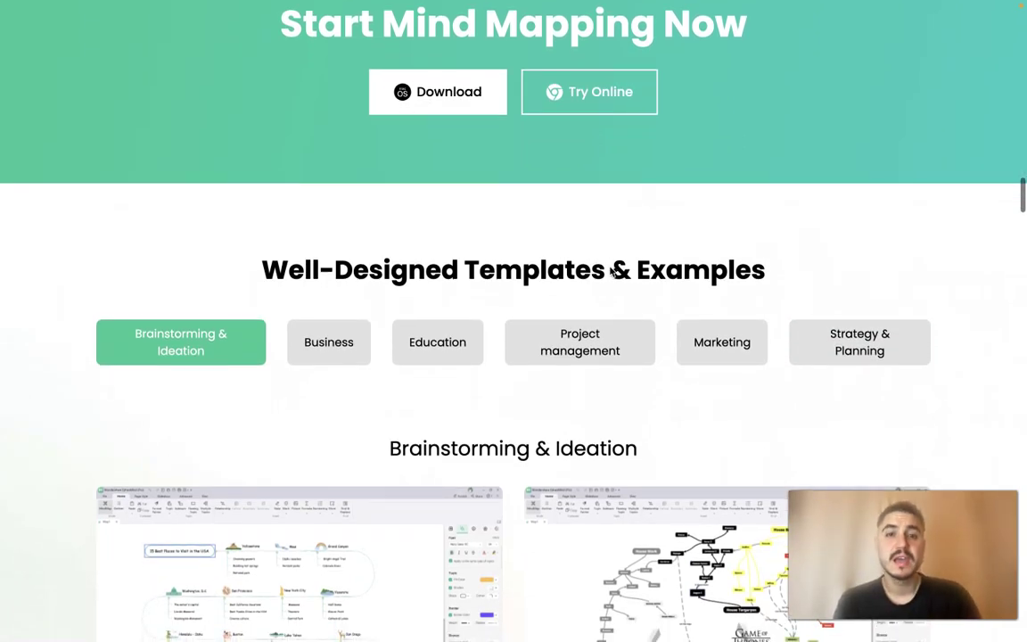
{"action": "scroll", "coordinate": [610, 270], "scroll_direction": "up", "scroll_amount": 1}
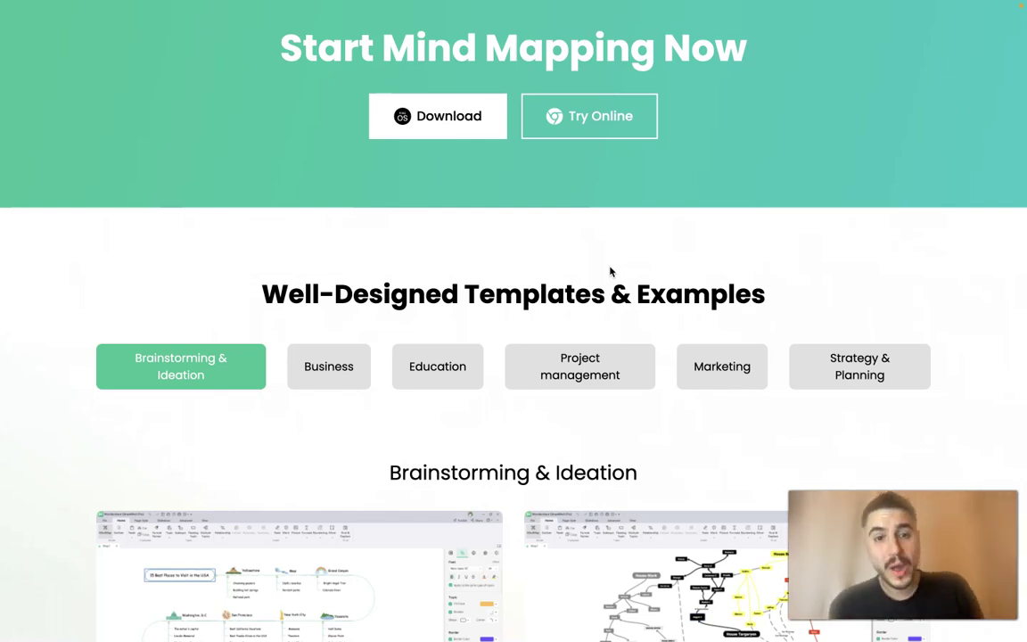
View the Business, Education, Project management, Marketing and Strategy & Planning template examples
{"action": "scroll", "coordinate": [611, 271], "scroll_direction": "down", "scroll_amount": 2}
{"action": "scroll", "coordinate": [611, 271], "scroll_direction": "down", "scroll_amount": 1}
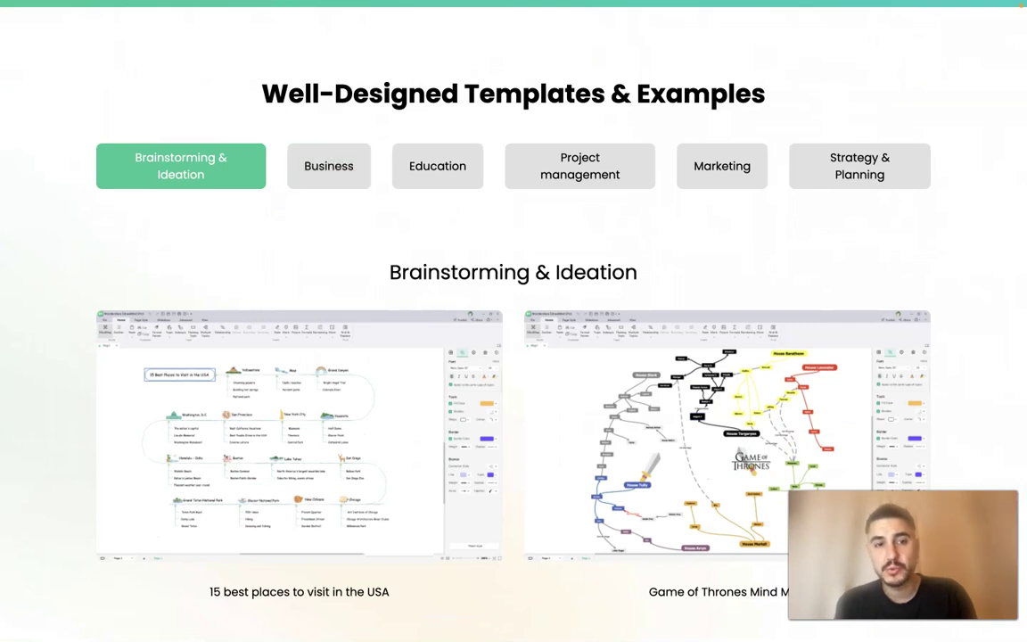
{"action": "left_click", "coordinate": [328, 166]}
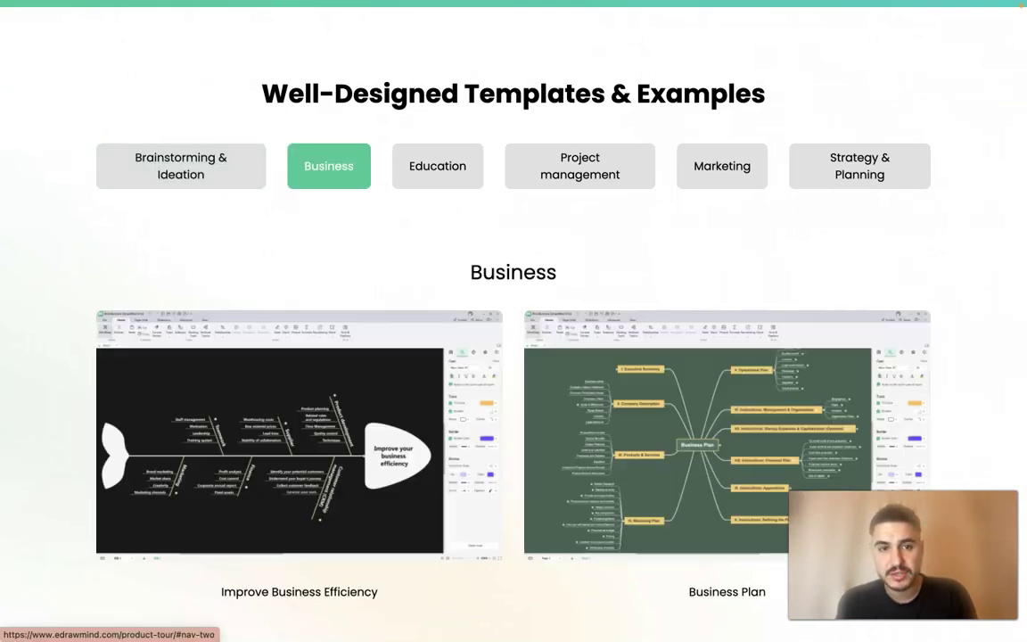
{"action": "left_click", "coordinate": [437, 165]}
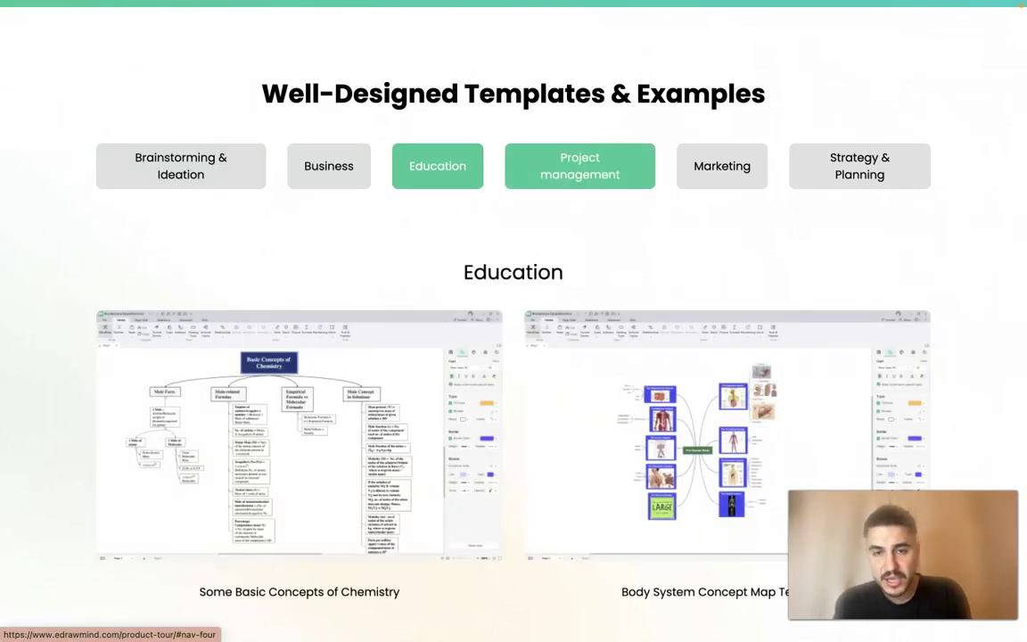
{"action": "left_click", "coordinate": [589, 171]}
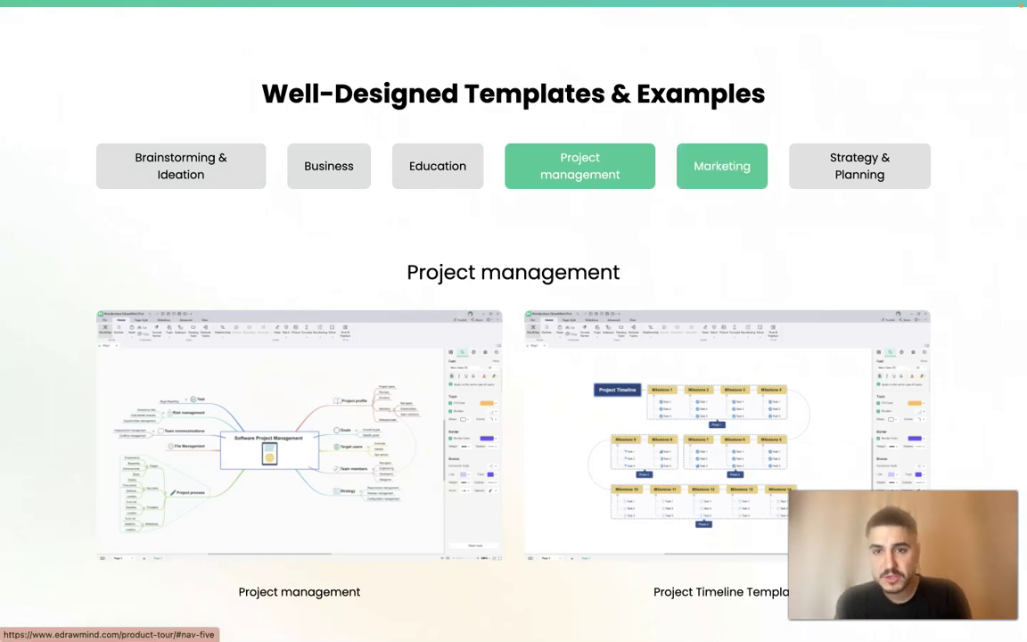
{"action": "left_click", "coordinate": [724, 167]}
{"action": "left_click", "coordinate": [875, 169]}
Scroll down to Massive Professional Resources, showing Pexels Integration
{"action": "scroll", "coordinate": [875, 168], "scroll_direction": "down", "scroll_amount": 3}
{"action": "scroll", "coordinate": [874, 165], "scroll_direction": "down", "scroll_amount": 3}
{"action": "scroll", "coordinate": [873, 164], "scroll_direction": "down", "scroll_amount": 3}
Expand the Pexels, Iconfont, Emoji Icons & Symbols and Personal Template Library descriptions in turn
{"action": "left_click", "coordinate": [274, 176]}
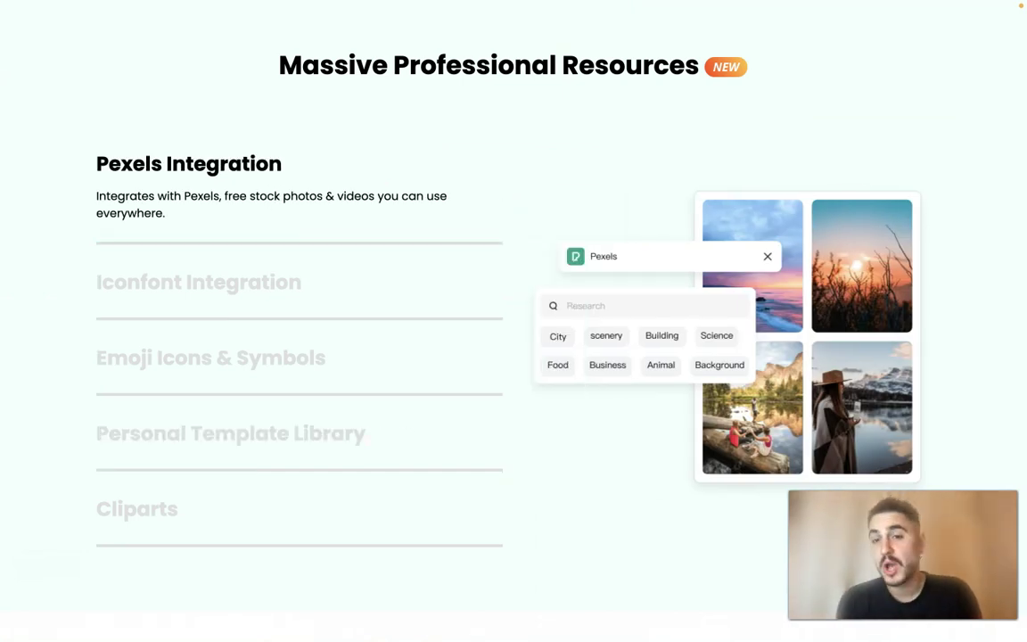
{"action": "left_click", "coordinate": [214, 161]}
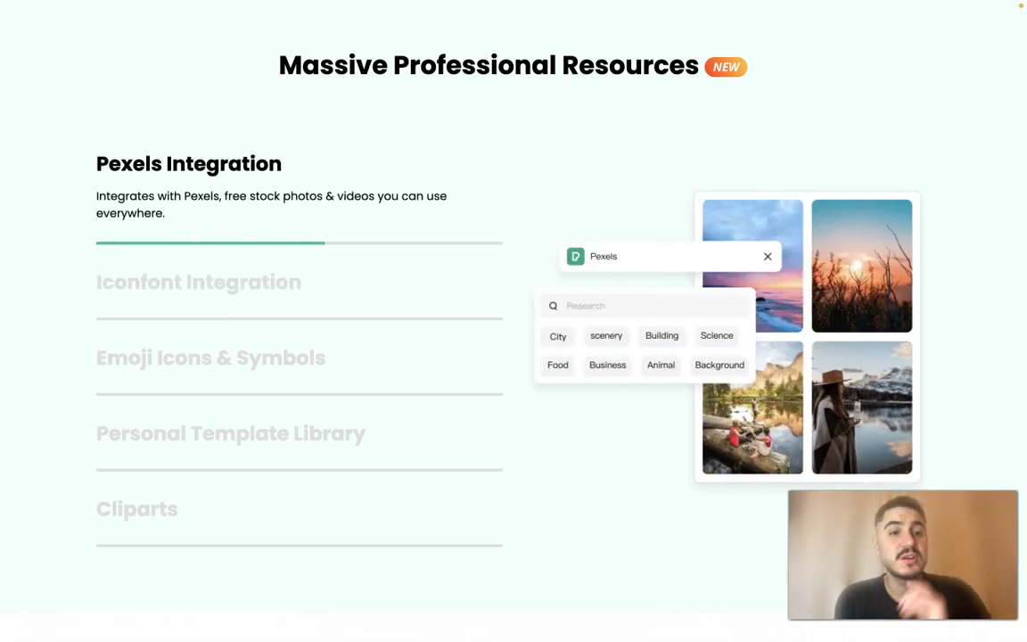
{"action": "left_click", "coordinate": [251, 286]}
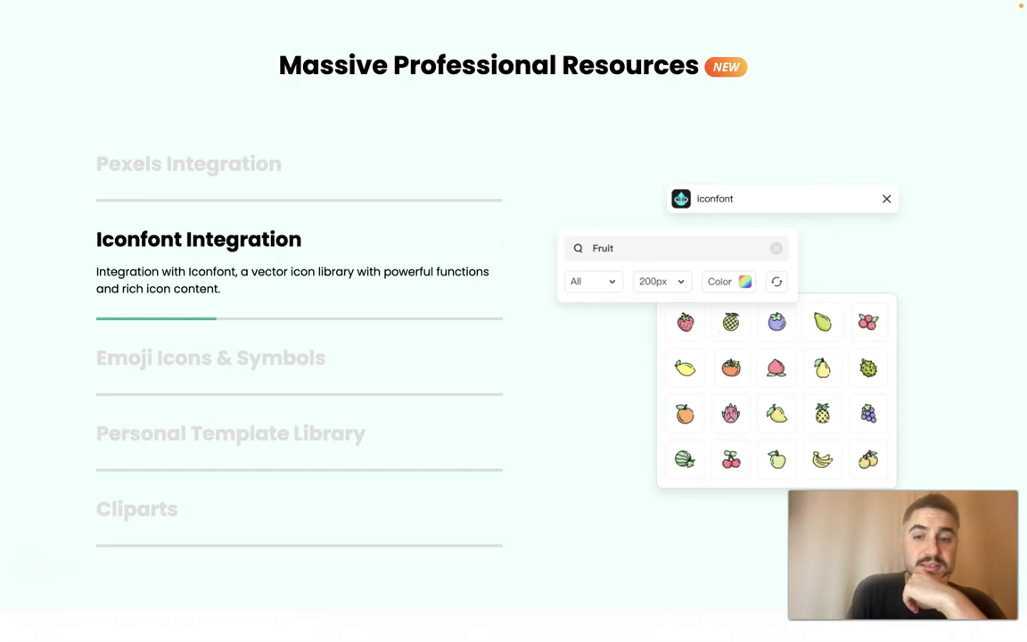
{"action": "left_click", "coordinate": [262, 361]}
{"action": "scroll", "coordinate": [263, 374], "scroll_direction": "down", "scroll_amount": 2}
{"action": "scroll", "coordinate": [267, 339], "scroll_direction": "down", "scroll_amount": 2}
{"action": "left_click", "coordinate": [259, 254]}
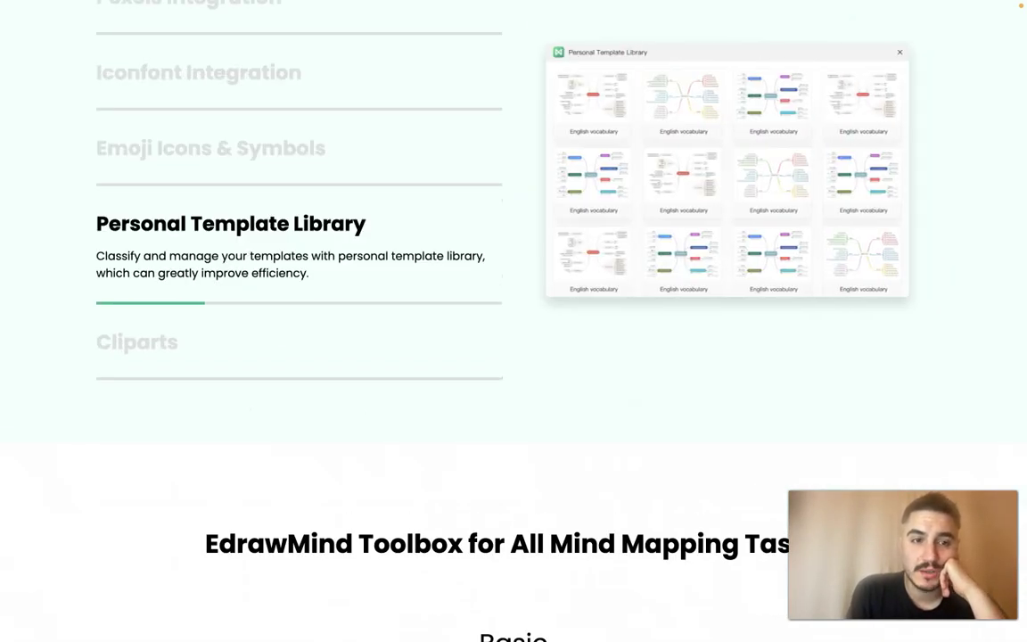
Expand the Cliparts description and browse the Toolbox Basic and Advanced cards
{"action": "left_click", "coordinate": [223, 343]}
{"action": "scroll", "coordinate": [223, 344], "scroll_direction": "down", "scroll_amount": 5}
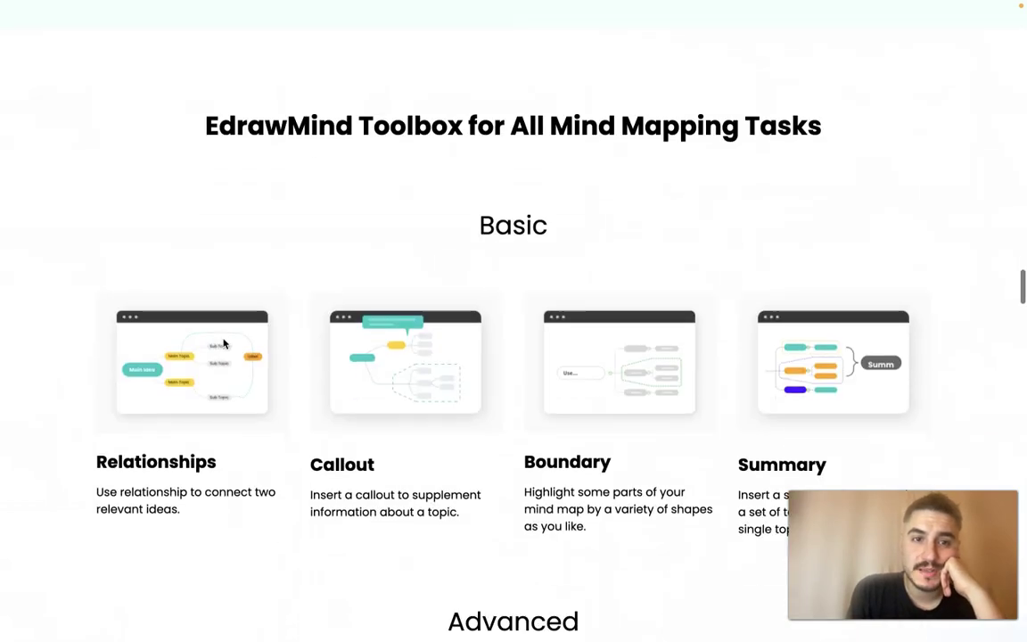
{"action": "scroll", "coordinate": [469, 131], "scroll_direction": "down", "scroll_amount": 2}
{"action": "scroll", "coordinate": [469, 131], "scroll_direction": "up", "scroll_amount": 2}
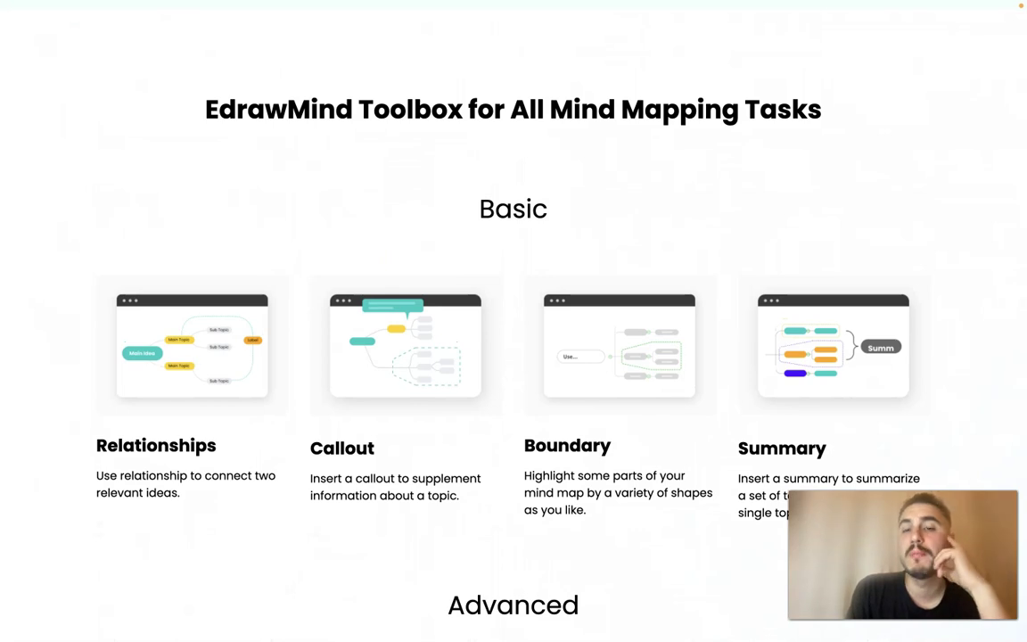
{"action": "scroll", "coordinate": [514, 321], "scroll_direction": "down", "scroll_amount": 3}
{"action": "scroll", "coordinate": [514, 320], "scroll_direction": "up", "scroll_amount": 3}
{"action": "scroll", "coordinate": [513, 321], "scroll_direction": "down", "scroll_amount": 4}
{"action": "scroll", "coordinate": [513, 320], "scroll_direction": "down", "scroll_amount": 1}
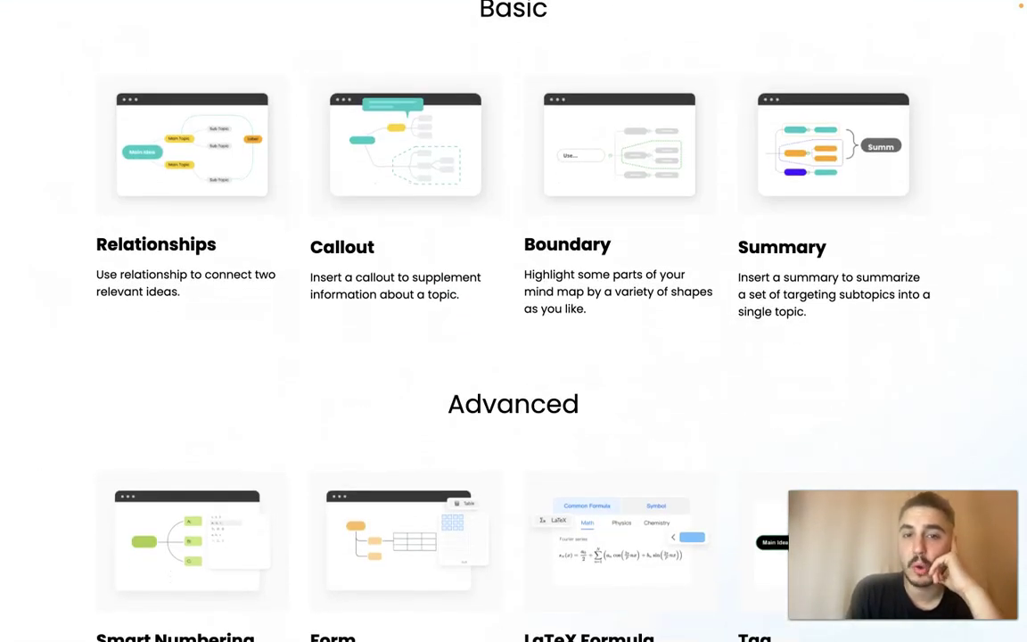
Scroll to the multiple-modes section and view the Presentation and Gantt Chart descriptions
{"action": "scroll", "coordinate": [513, 321], "scroll_direction": "down", "scroll_amount": 5}
{"action": "scroll", "coordinate": [514, 321], "scroll_direction": "down", "scroll_amount": 2}
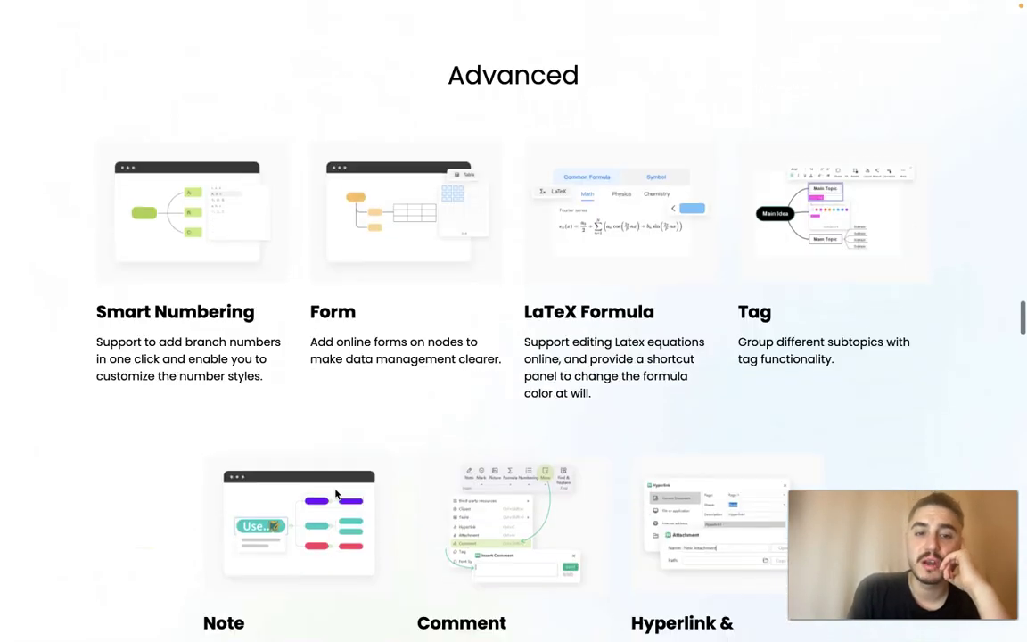
{"action": "scroll", "coordinate": [513, 321], "scroll_direction": "down", "scroll_amount": 4}
{"action": "scroll", "coordinate": [635, 331], "scroll_direction": "down", "scroll_amount": 5}
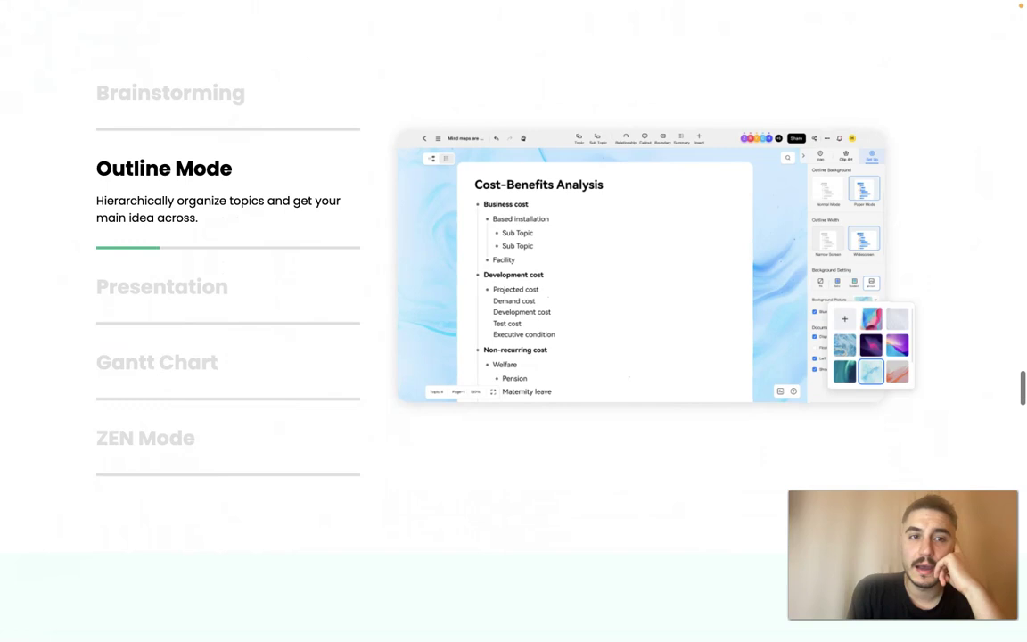
{"action": "left_click", "coordinate": [168, 297]}
{"action": "left_click", "coordinate": [157, 362]}
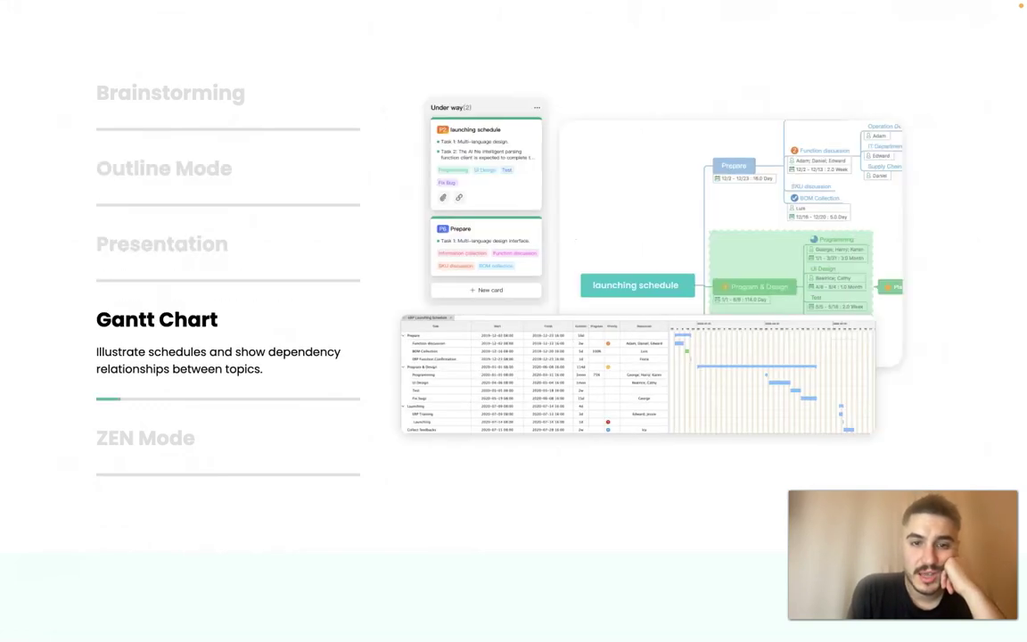
Scroll down through the Share, Sync, security and FAQ sections
{"action": "scroll", "coordinate": [323, 396], "scroll_direction": "down", "scroll_amount": 1}
{"action": "scroll", "coordinate": [322, 396], "scroll_direction": "down", "scroll_amount": 4}
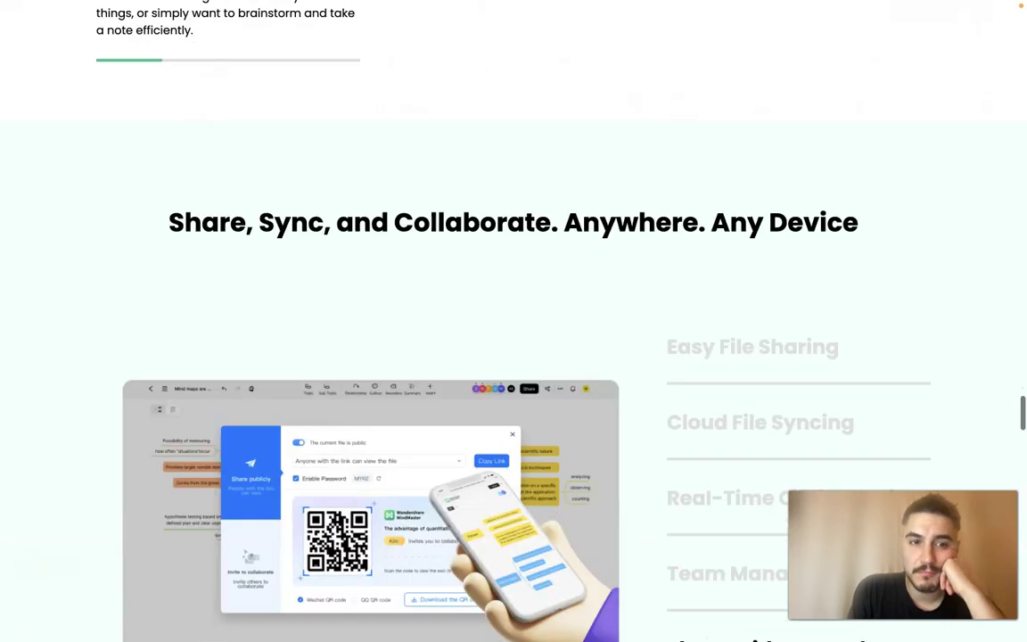
{"action": "scroll", "coordinate": [323, 396], "scroll_direction": "down", "scroll_amount": 1}
{"action": "scroll", "coordinate": [513, 321], "scroll_direction": "down", "scroll_amount": 1}
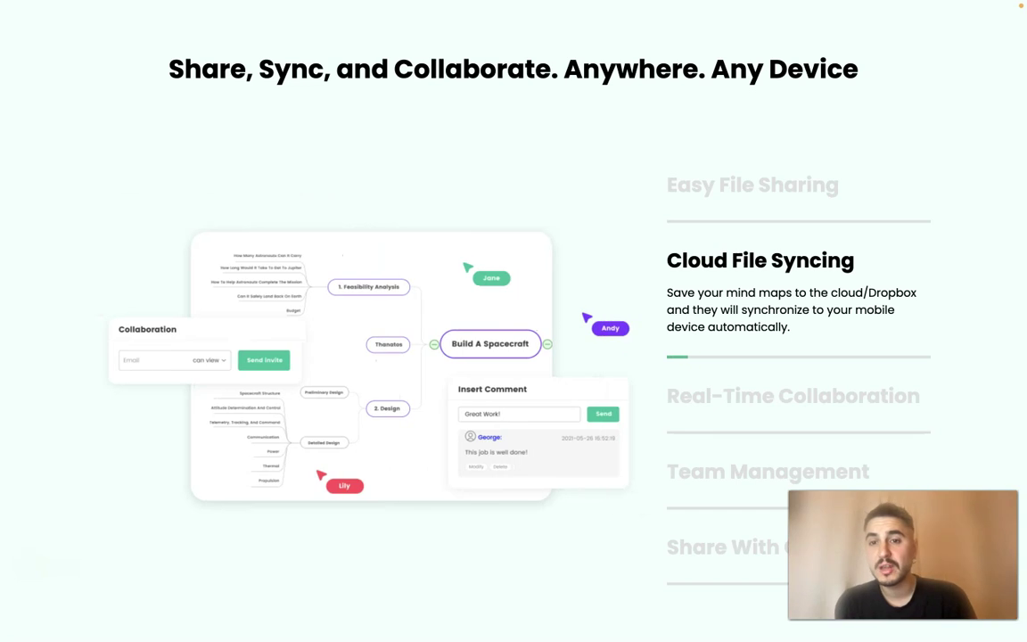
{"action": "scroll", "coordinate": [779, 408], "scroll_direction": "down", "scroll_amount": 3}
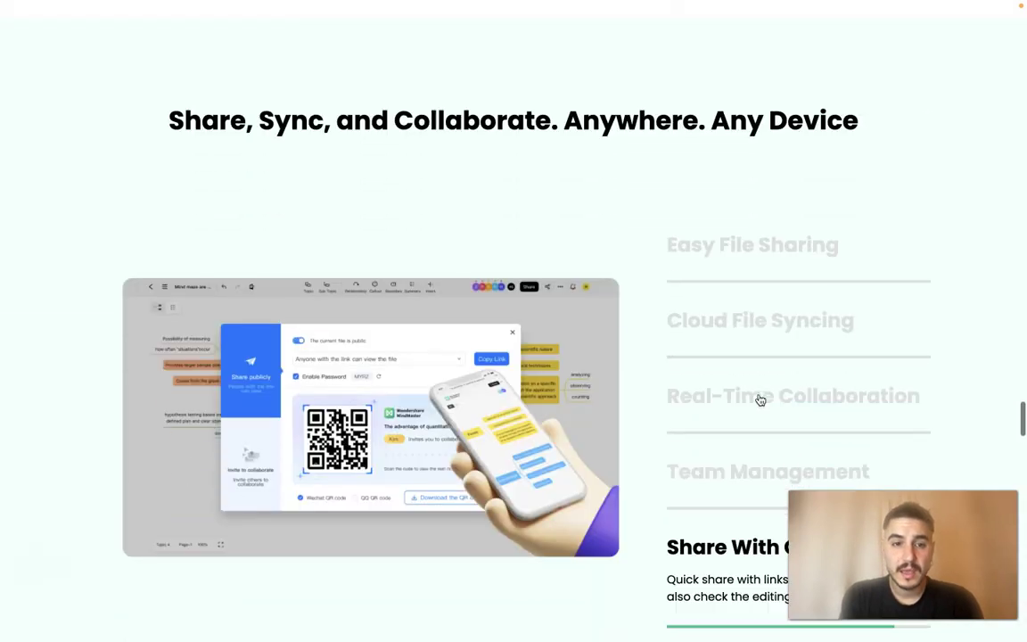
{"action": "scroll", "coordinate": [760, 400], "scroll_direction": "down", "scroll_amount": 1}
{"action": "scroll", "coordinate": [760, 400], "scroll_direction": "down", "scroll_amount": 3}
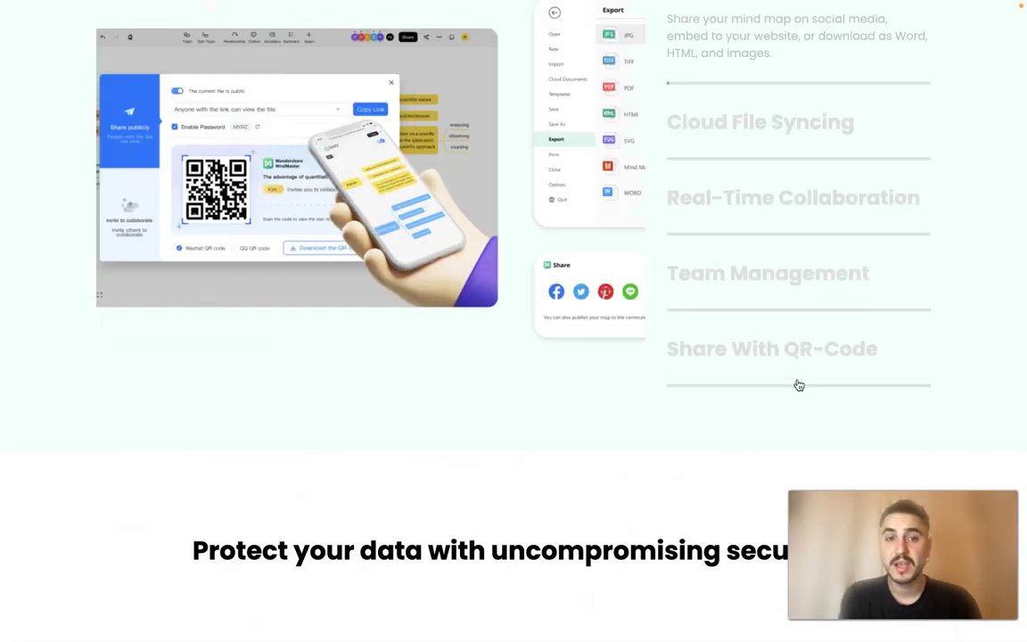
{"action": "scroll", "coordinate": [797, 384], "scroll_direction": "down", "scroll_amount": 1}
{"action": "scroll", "coordinate": [798, 384], "scroll_direction": "down", "scroll_amount": 5}
{"action": "scroll", "coordinate": [797, 385], "scroll_direction": "down", "scroll_amount": 2}
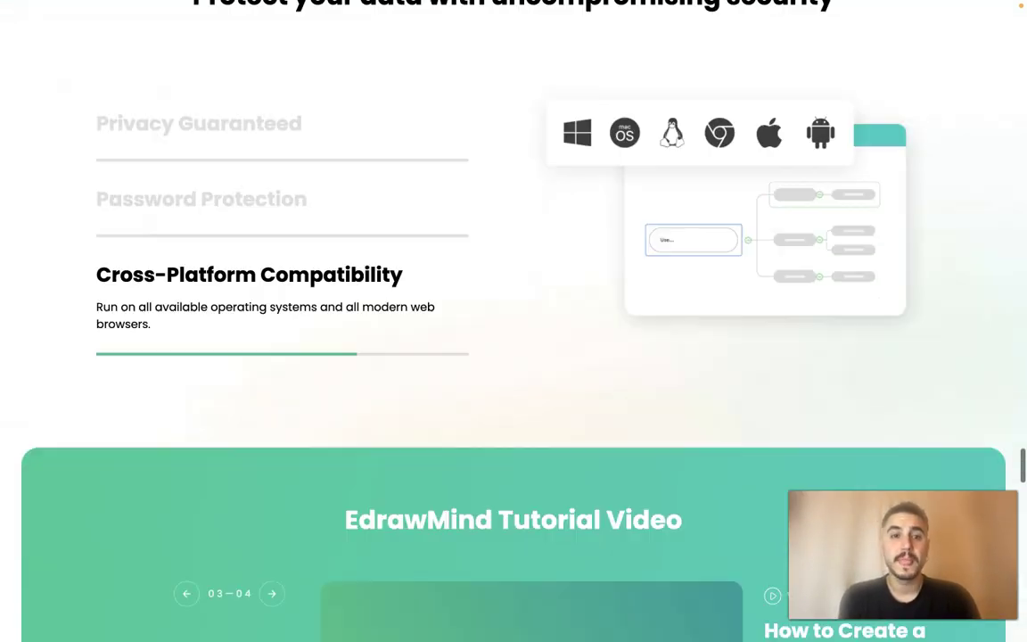
{"action": "scroll", "coordinate": [713, 356], "scroll_direction": "down", "scroll_amount": 5}
{"action": "scroll", "coordinate": [624, 312], "scroll_direction": "down", "scroll_amount": 3}
{"action": "scroll", "coordinate": [542, 281], "scroll_direction": "down", "scroll_amount": 4}
Scroll back up to Get Started Right Away, describing Ready-Made Templates
{"action": "scroll", "coordinate": [542, 281], "scroll_direction": "up", "scroll_amount": 1}
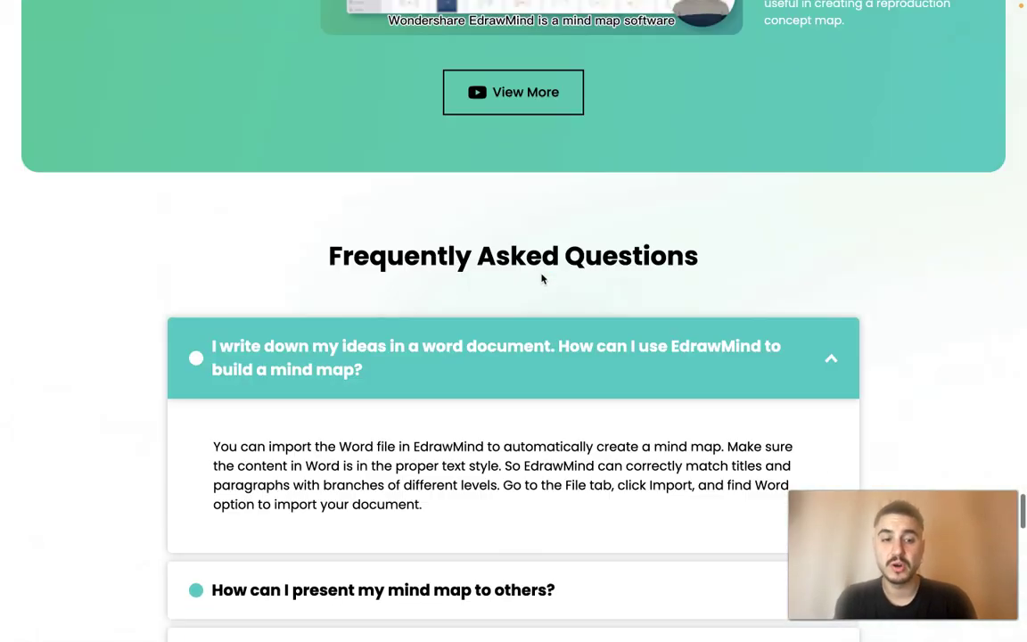
{"action": "scroll", "coordinate": [542, 281], "scroll_direction": "up", "scroll_amount": 5}
{"action": "scroll", "coordinate": [542, 281], "scroll_direction": "up", "scroll_amount": 4}
{"action": "scroll", "coordinate": [541, 281], "scroll_direction": "up", "scroll_amount": 4}
{"action": "scroll", "coordinate": [461, 257], "scroll_direction": "up", "scroll_amount": 5}
{"action": "scroll", "coordinate": [462, 257], "scroll_direction": "up", "scroll_amount": 4}
{"action": "scroll", "coordinate": [462, 257], "scroll_direction": "up", "scroll_amount": 4}
{"action": "scroll", "coordinate": [462, 257], "scroll_direction": "up", "scroll_amount": 1}
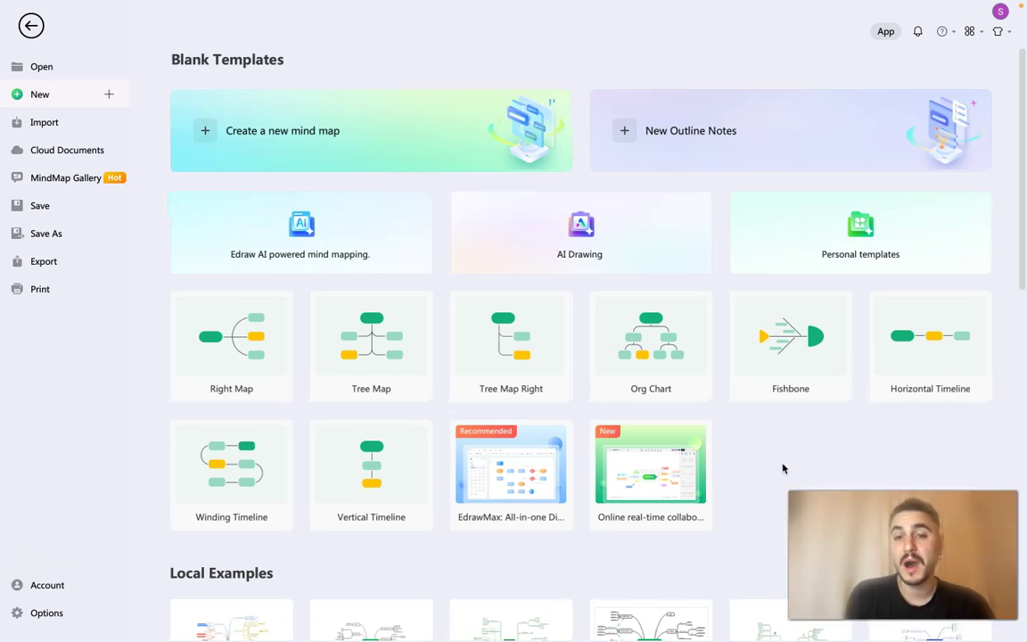
Browse the Blank Templates on the New page
{"action": "scroll", "coordinate": [784, 468], "scroll_direction": "down", "scroll_amount": 1}
{"action": "scroll", "coordinate": [783, 468], "scroll_direction": "up", "scroll_amount": 1}
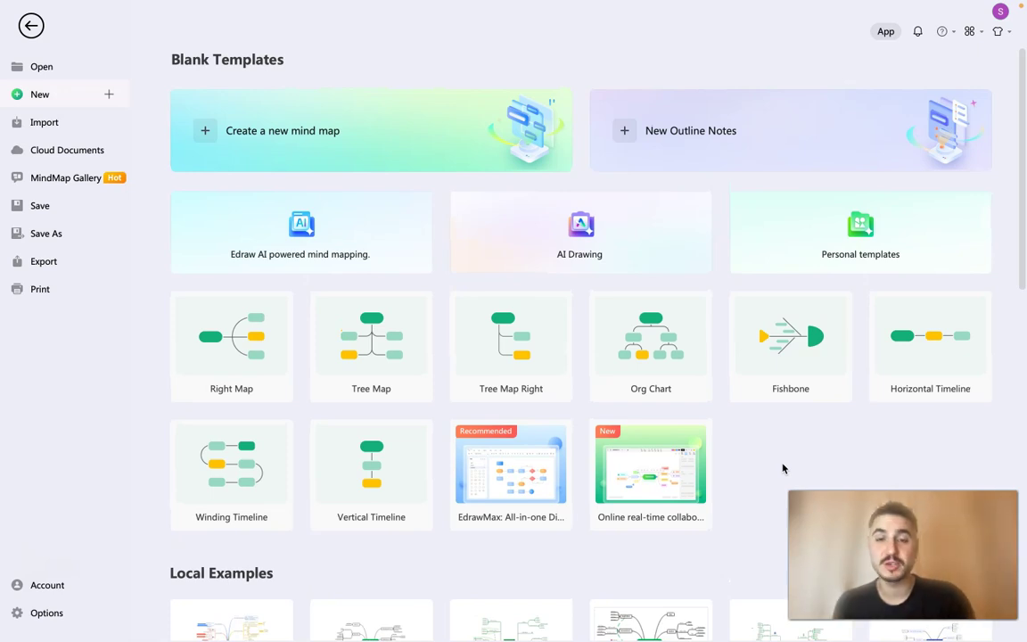
{"action": "scroll", "coordinate": [578, 337], "scroll_direction": "down", "scroll_amount": 3}
{"action": "scroll", "coordinate": [578, 337], "scroll_direction": "down", "scroll_amount": 1}
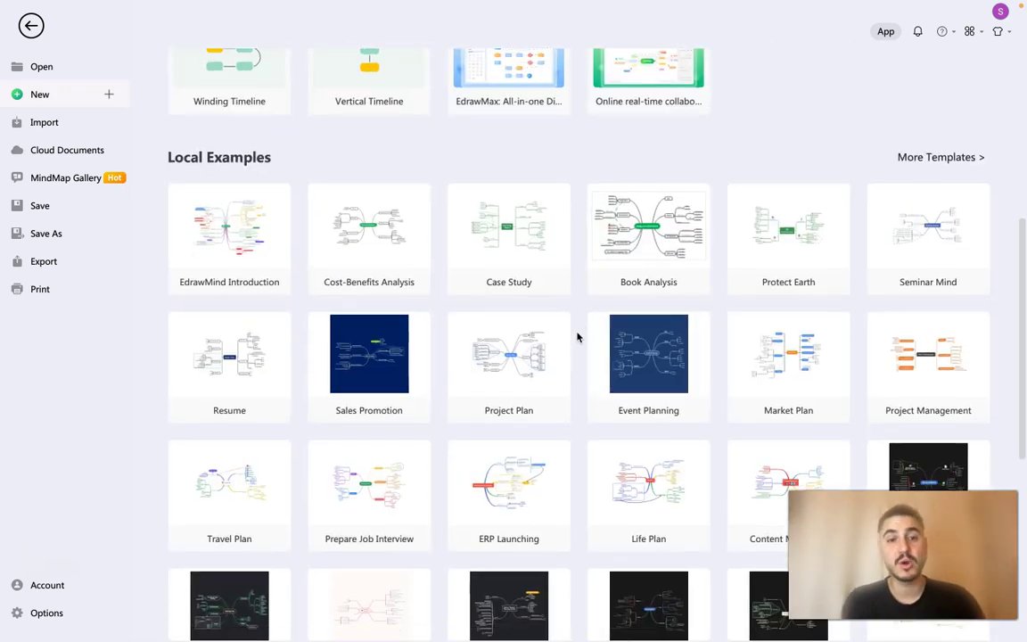
{"action": "scroll", "coordinate": [578, 337], "scroll_direction": "up", "scroll_amount": 4}
{"action": "scroll", "coordinate": [577, 337], "scroll_direction": "down", "scroll_amount": 2}
{"action": "scroll", "coordinate": [578, 337], "scroll_direction": "down", "scroll_amount": 5}
{"action": "scroll", "coordinate": [578, 337], "scroll_direction": "up", "scroll_amount": 5}
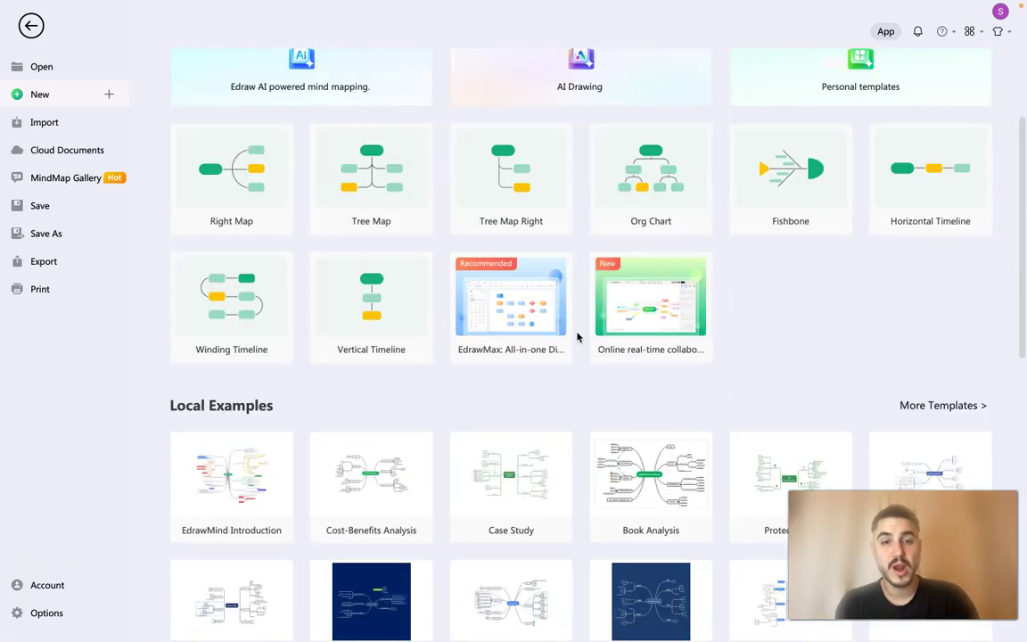
{"action": "scroll", "coordinate": [578, 337], "scroll_direction": "up", "scroll_amount": 2}
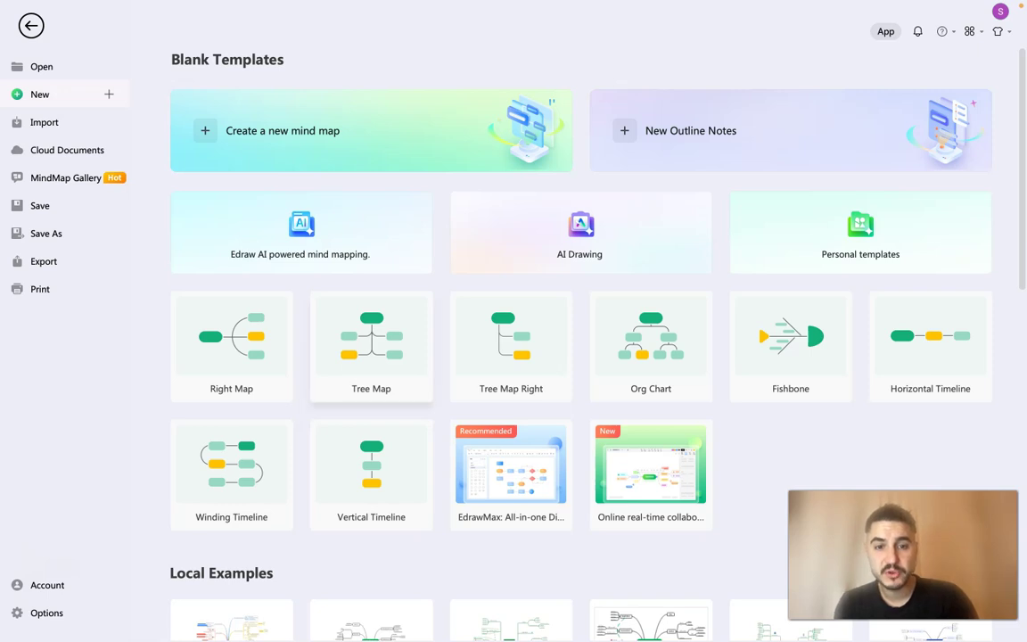
Scroll down to the Local Examples, such as Book Analysis and Project Plan
{"action": "scroll", "coordinate": [579, 339], "scroll_direction": "down", "scroll_amount": 3}
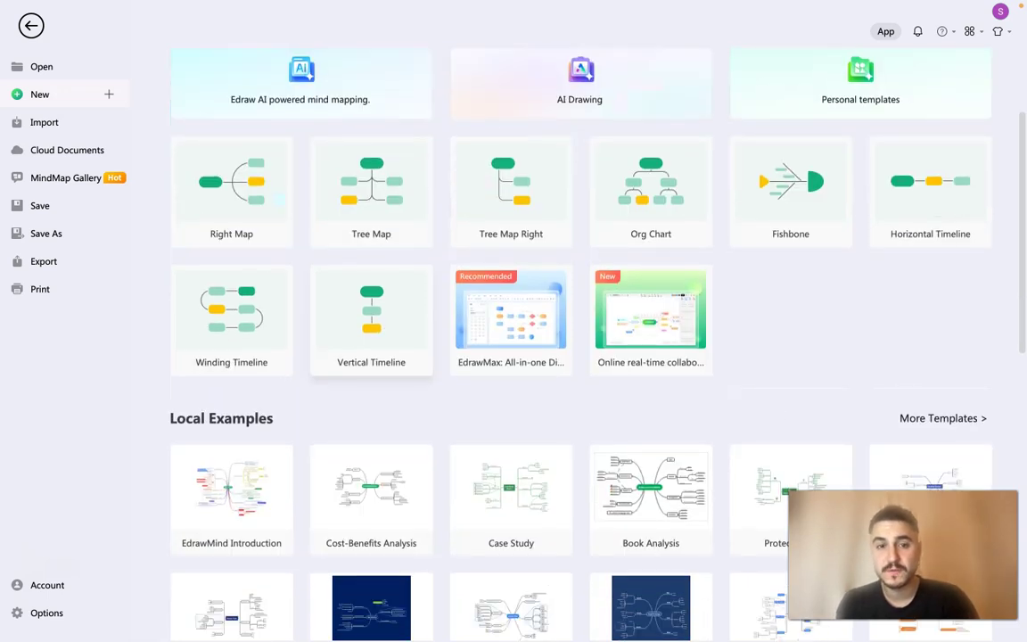
{"action": "scroll", "coordinate": [381, 330], "scroll_direction": "down", "scroll_amount": 6}
{"action": "scroll", "coordinate": [381, 330], "scroll_direction": "down", "scroll_amount": 8}
{"action": "scroll", "coordinate": [381, 330], "scroll_direction": "up", "scroll_amount": 15}
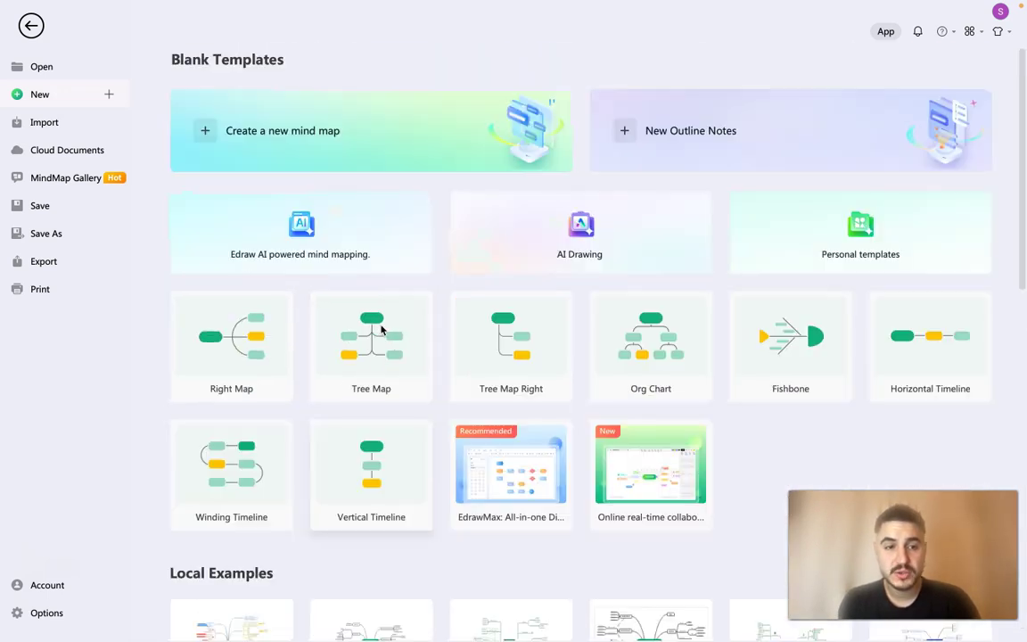
{"action": "scroll", "coordinate": [381, 329], "scroll_direction": "down", "scroll_amount": 5}
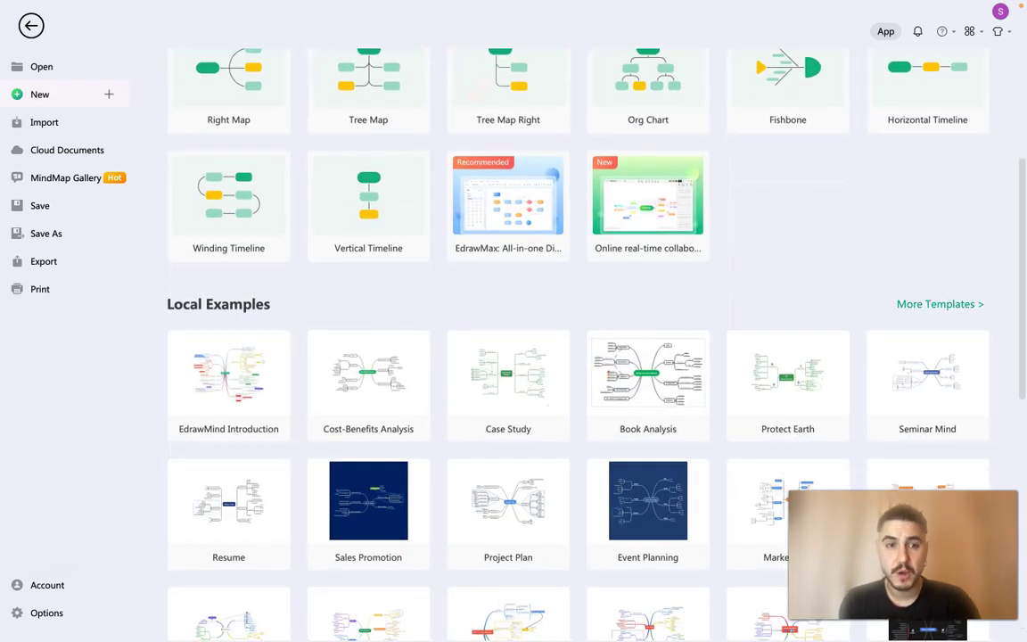
Open the MindMap Gallery's Work category and browse its templates
{"action": "left_click", "coordinate": [66, 178]}
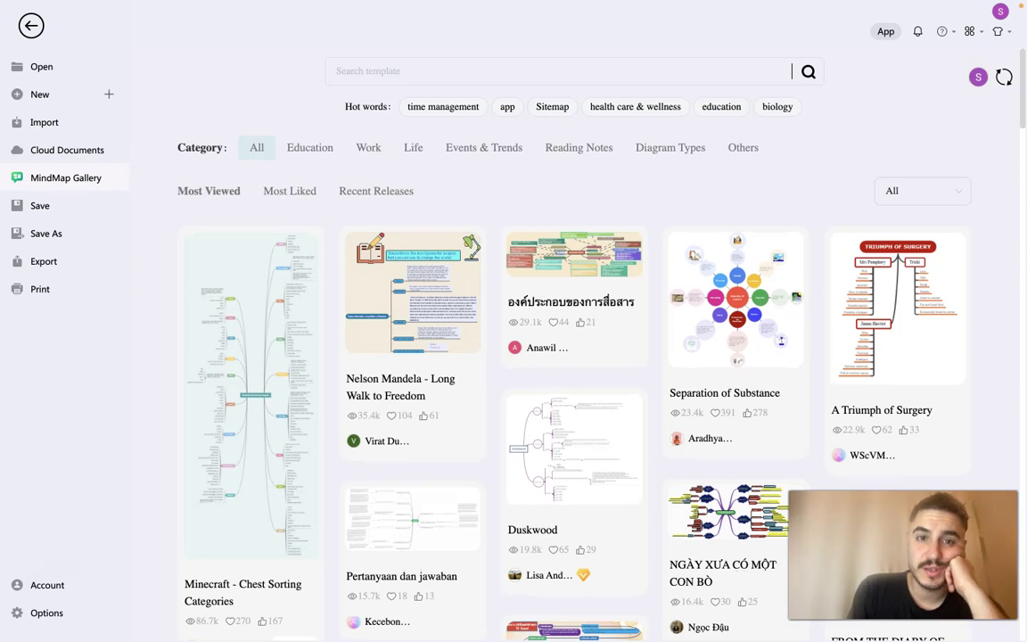
{"action": "left_click", "coordinate": [367, 149]}
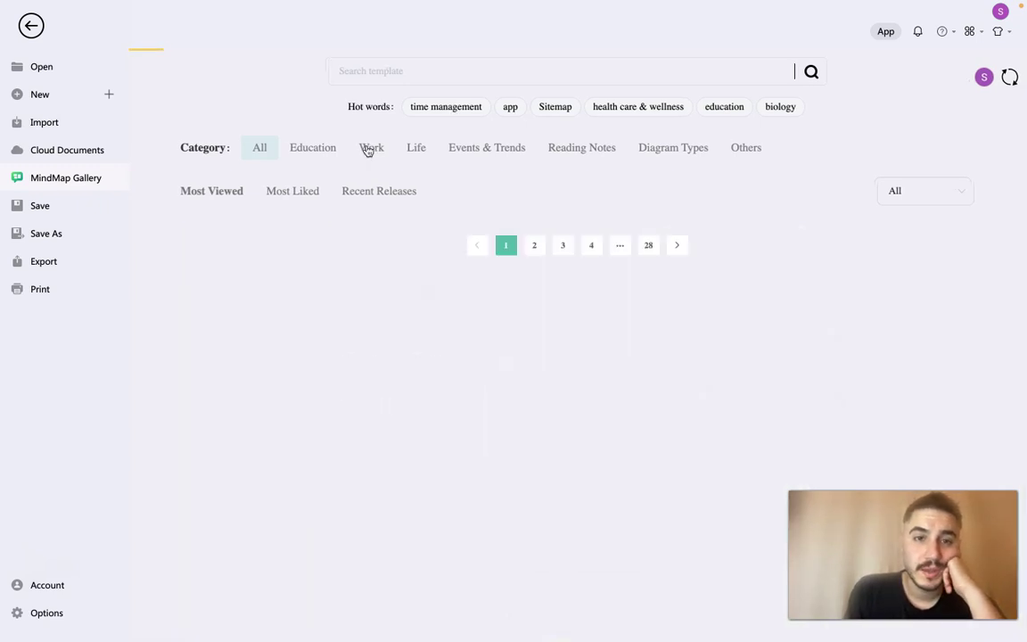
{"action": "scroll", "coordinate": [459, 287], "scroll_direction": "down", "scroll_amount": 5}
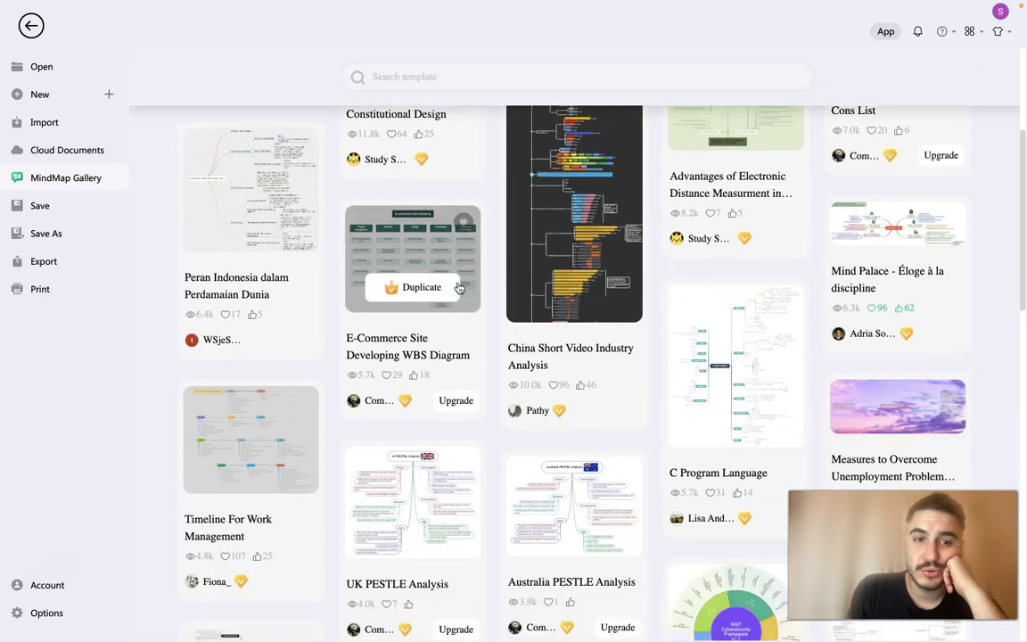
{"action": "scroll", "coordinate": [459, 287], "scroll_direction": "down", "scroll_amount": 2}
{"action": "scroll", "coordinate": [459, 287], "scroll_direction": "down", "scroll_amount": 2}
{"action": "scroll", "coordinate": [459, 287], "scroll_direction": "down", "scroll_amount": 1}
{"action": "scroll", "coordinate": [459, 287], "scroll_direction": "down", "scroll_amount": 3}
{"action": "scroll", "coordinate": [459, 287], "scroll_direction": "up", "scroll_amount": 1}
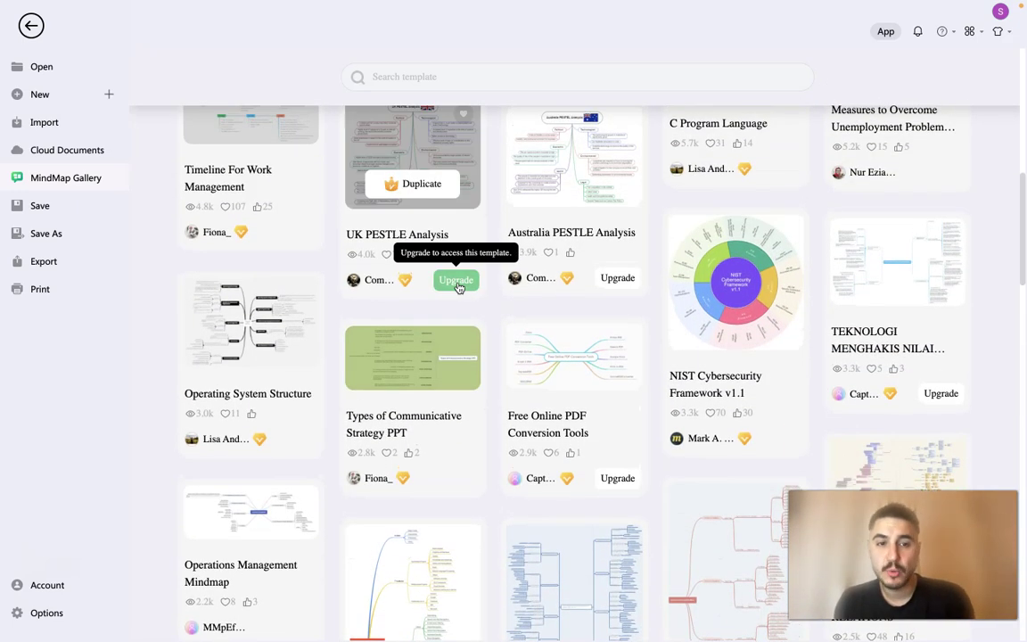
{"action": "scroll", "coordinate": [459, 287], "scroll_direction": "up", "scroll_amount": 1}
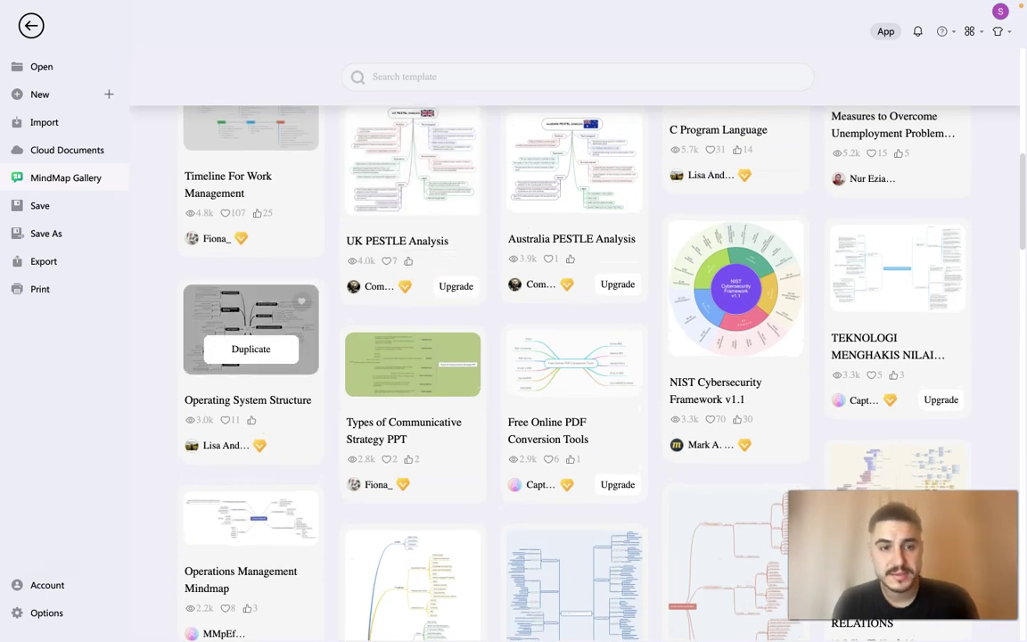
{"action": "scroll", "coordinate": [251, 294], "scroll_direction": "up", "scroll_amount": 1}
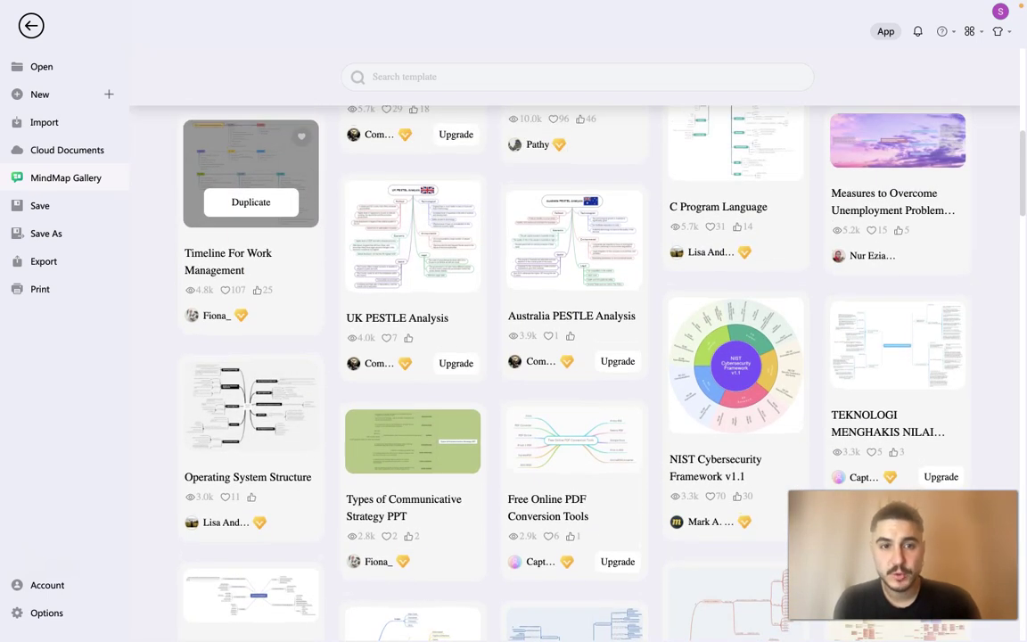
Find the Mindmap of Artificial Intelligence template and duplicate it into a new document
{"action": "scroll", "coordinate": [215, 242], "scroll_direction": "down", "scroll_amount": 3}
{"action": "scroll", "coordinate": [216, 241], "scroll_direction": "down", "scroll_amount": 2}
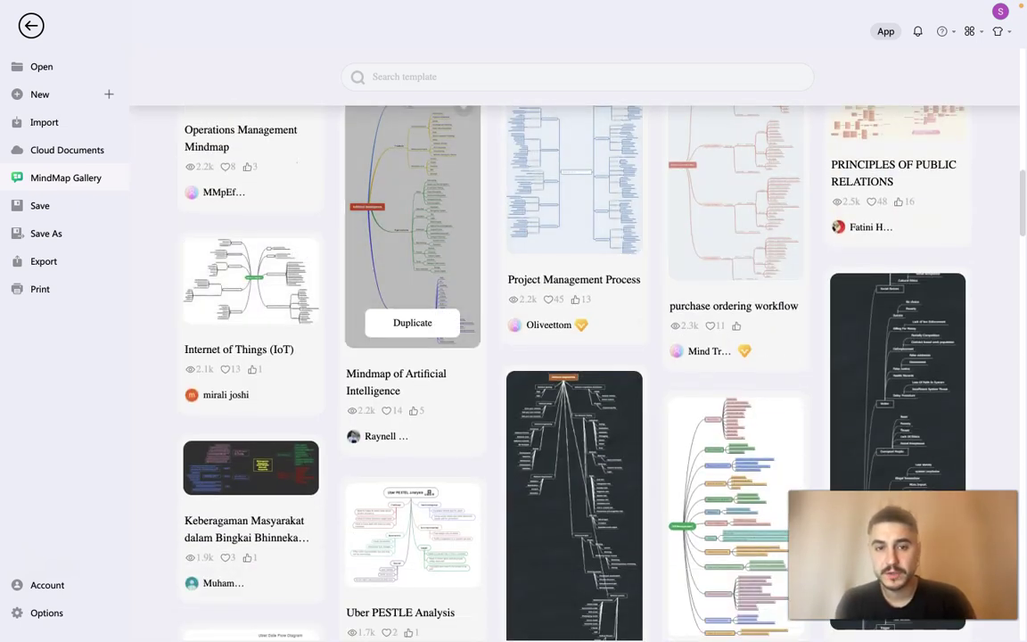
{"action": "scroll", "coordinate": [412, 294], "scroll_direction": "down", "scroll_amount": 1}
{"action": "scroll", "coordinate": [413, 357], "scroll_direction": "down", "scroll_amount": 1}
{"action": "scroll", "coordinate": [412, 357], "scroll_direction": "down", "scroll_amount": 1}
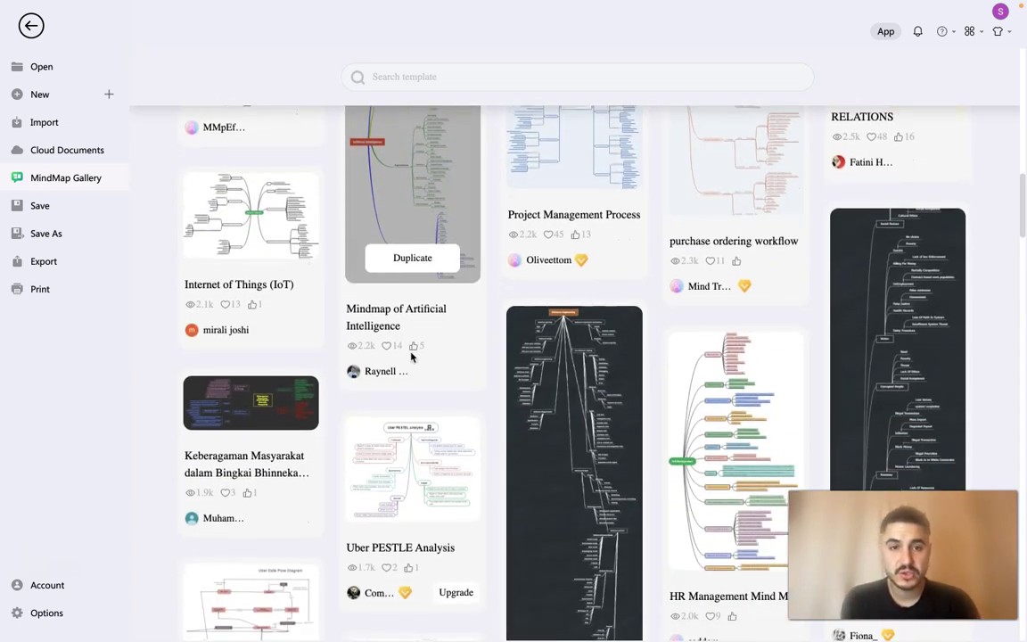
{"action": "scroll", "coordinate": [412, 356], "scroll_direction": "up", "scroll_amount": 2}
{"action": "scroll", "coordinate": [412, 321], "scroll_direction": "up", "scroll_amount": 1}
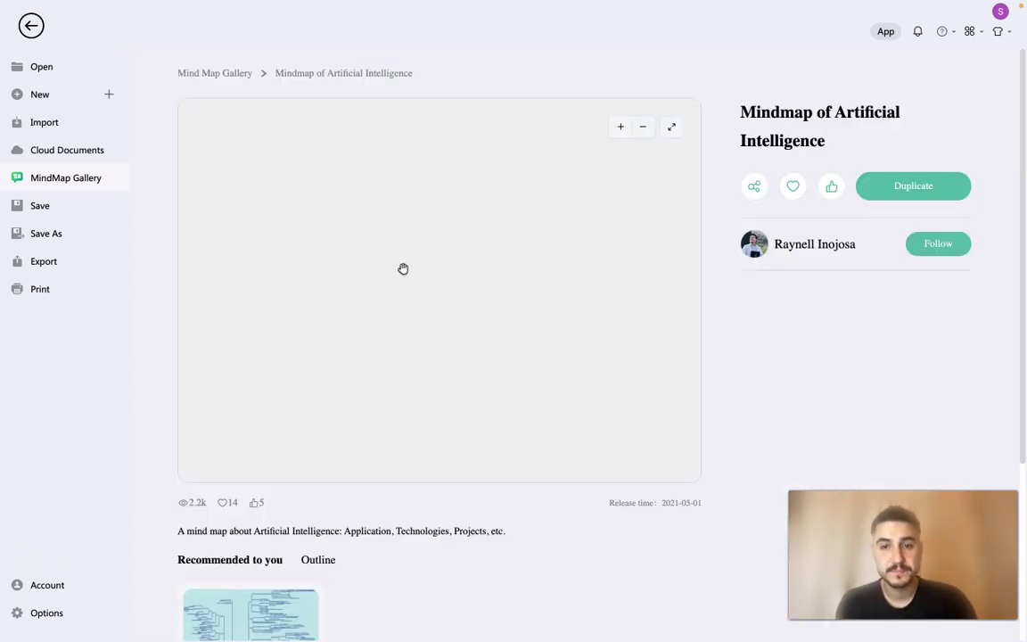
{"action": "scroll", "coordinate": [438, 305], "scroll_direction": "down", "scroll_amount": 3}
{"action": "scroll", "coordinate": [438, 305], "scroll_direction": "down", "scroll_amount": 5}
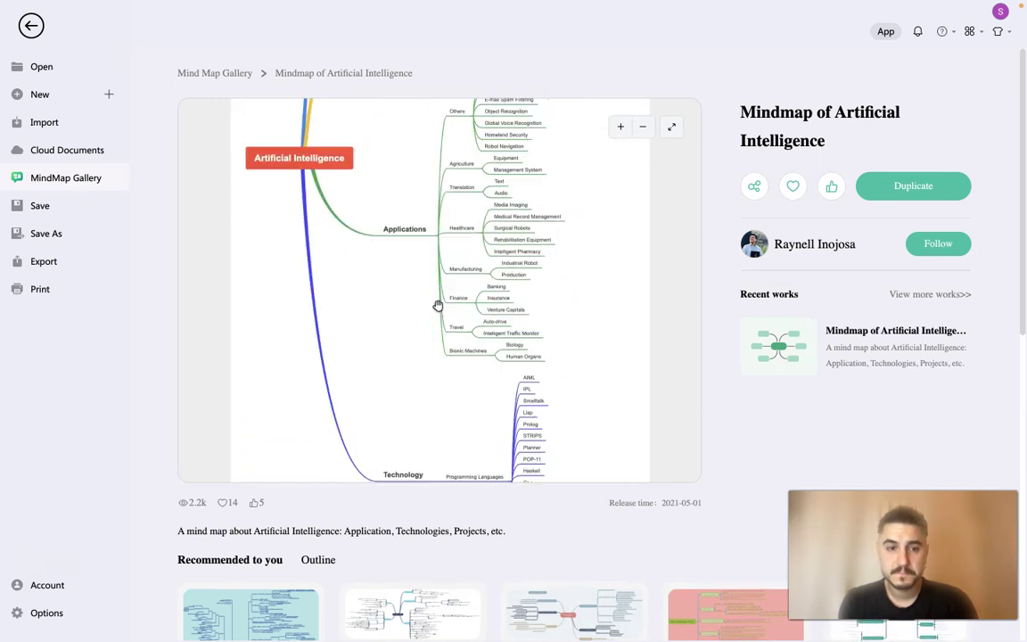
{"action": "scroll", "coordinate": [437, 305], "scroll_direction": "down", "scroll_amount": 3}
{"action": "scroll", "coordinate": [438, 304], "scroll_direction": "down", "scroll_amount": 3}
{"action": "scroll", "coordinate": [438, 305], "scroll_direction": "up", "scroll_amount": 6}
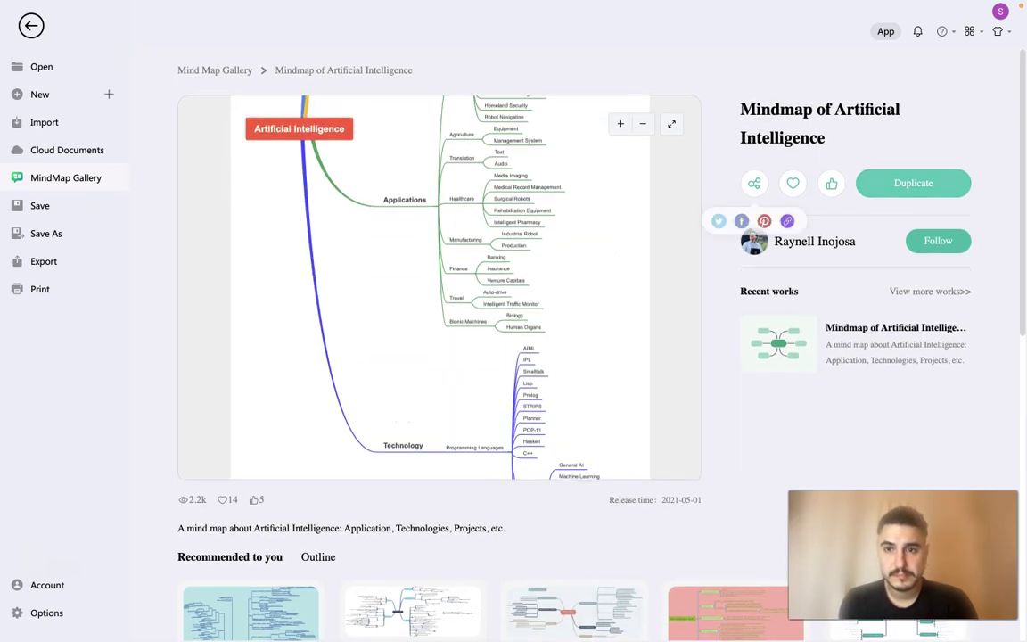
{"action": "left_click", "coordinate": [926, 184]}
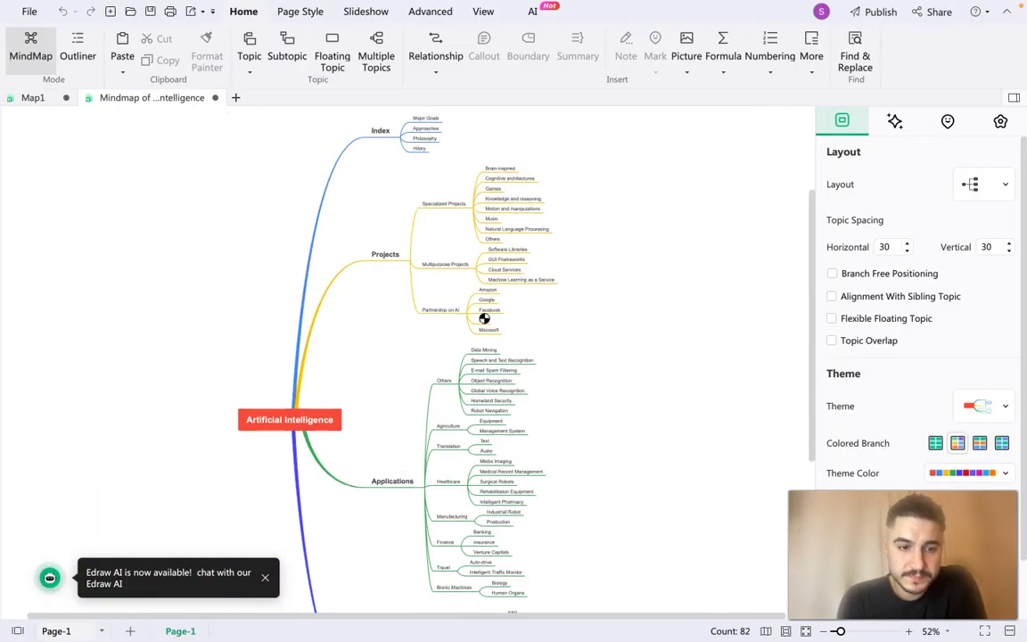
Pan and zoom across the copied map to review its Index, Projects, Applications and Technology branches
{"action": "scroll", "coordinate": [484, 318], "scroll_direction": "up", "scroll_amount": 2}
{"action": "scroll", "coordinate": [479, 321], "scroll_direction": "up", "scroll_amount": 1}
{"action": "scroll", "coordinate": [478, 321], "scroll_direction": "down", "scroll_amount": 10}
{"action": "scroll", "coordinate": [477, 313], "scroll_direction": "up", "scroll_amount": 6}
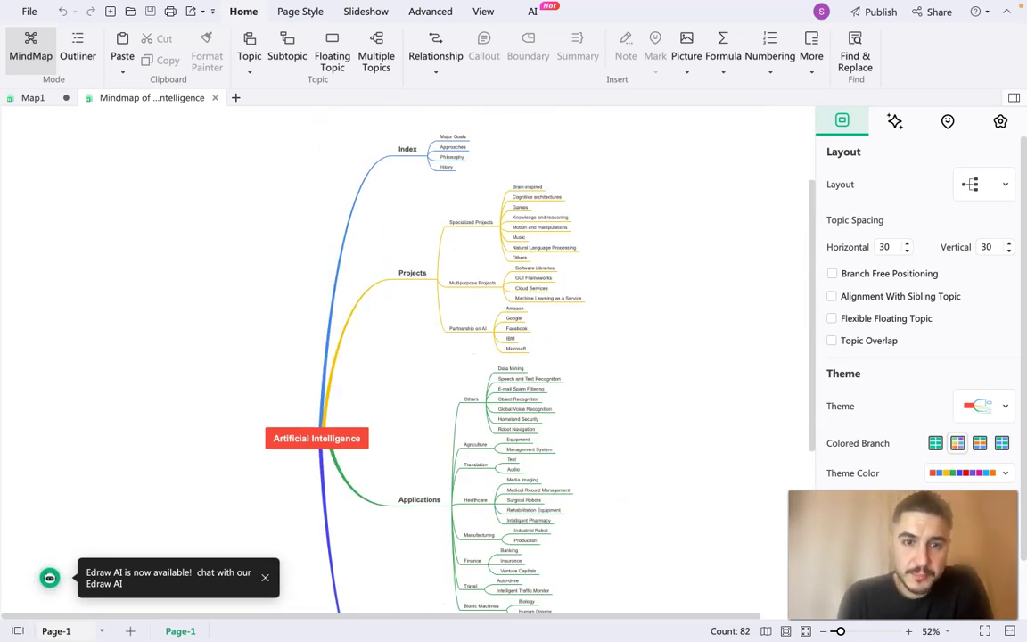
{"action": "scroll", "coordinate": [414, 425], "scroll_direction": "down", "scroll_amount": 5}
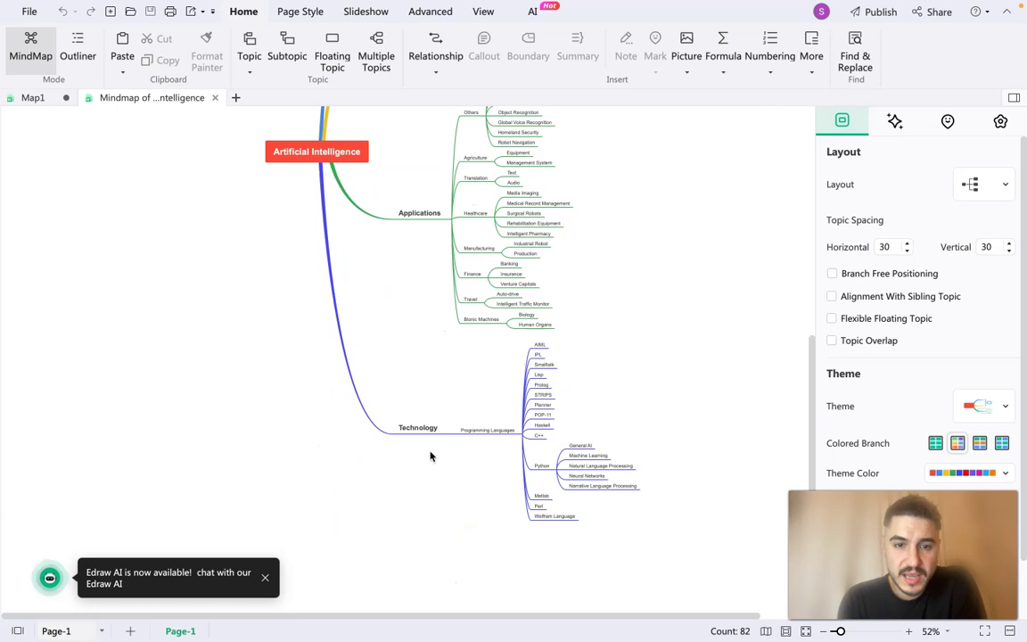
{"action": "scroll", "coordinate": [429, 448], "scroll_direction": "up", "scroll_amount": 3}
{"action": "scroll", "coordinate": [429, 448], "scroll_direction": "up", "scroll_amount": 4}
{"action": "scroll", "coordinate": [428, 448], "scroll_direction": "down", "scroll_amount": 1}
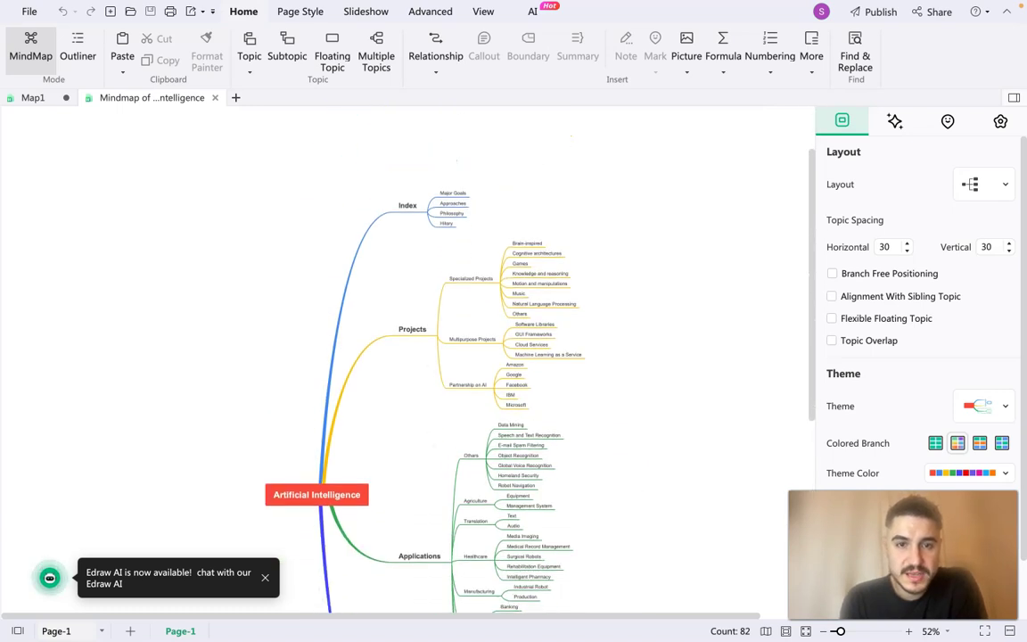
{"action": "scroll", "coordinate": [440, 299], "scroll_direction": "up", "scroll_amount": 5}
{"action": "scroll", "coordinate": [440, 299], "scroll_direction": "up", "scroll_amount": 3}
{"action": "scroll", "coordinate": [439, 297], "scroll_direction": "up", "scroll_amount": 1}
{"action": "scroll", "coordinate": [441, 299], "scroll_direction": "down", "scroll_amount": 6}
{"action": "scroll", "coordinate": [441, 299], "scroll_direction": "up", "scroll_amount": 3}
{"action": "scroll", "coordinate": [440, 298], "scroll_direction": "right", "scroll_amount": 2}
{"action": "scroll", "coordinate": [440, 298], "scroll_direction": "right", "scroll_amount": 2}
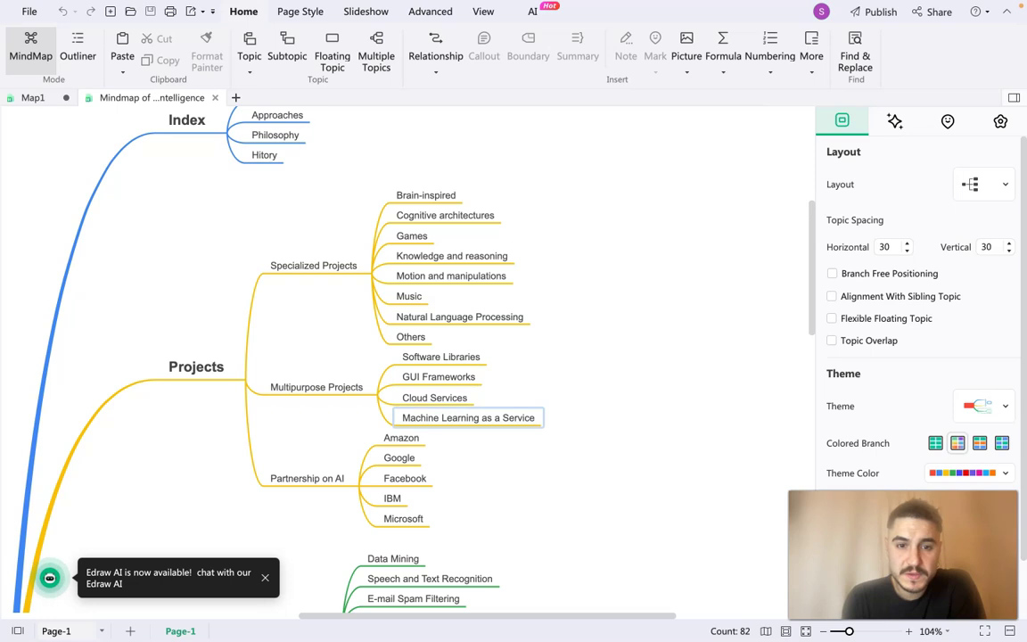
{"action": "scroll", "coordinate": [468, 417], "scroll_direction": "down", "scroll_amount": 10}
{"action": "scroll", "coordinate": [526, 412], "scroll_direction": "up", "scroll_amount": 4}
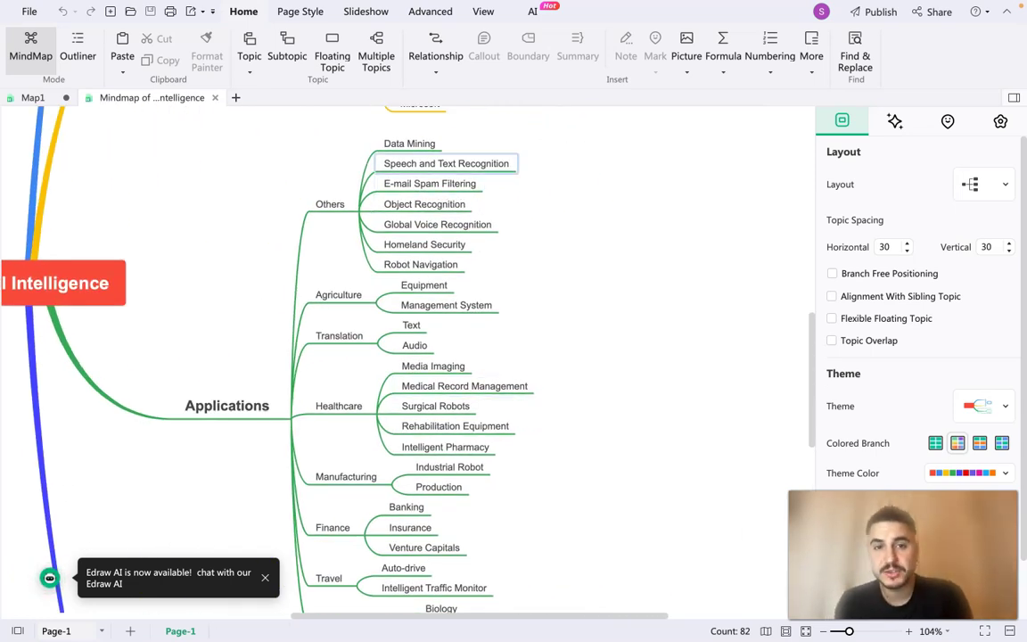
{"action": "scroll", "coordinate": [419, 419], "scroll_direction": "down", "scroll_amount": 7}
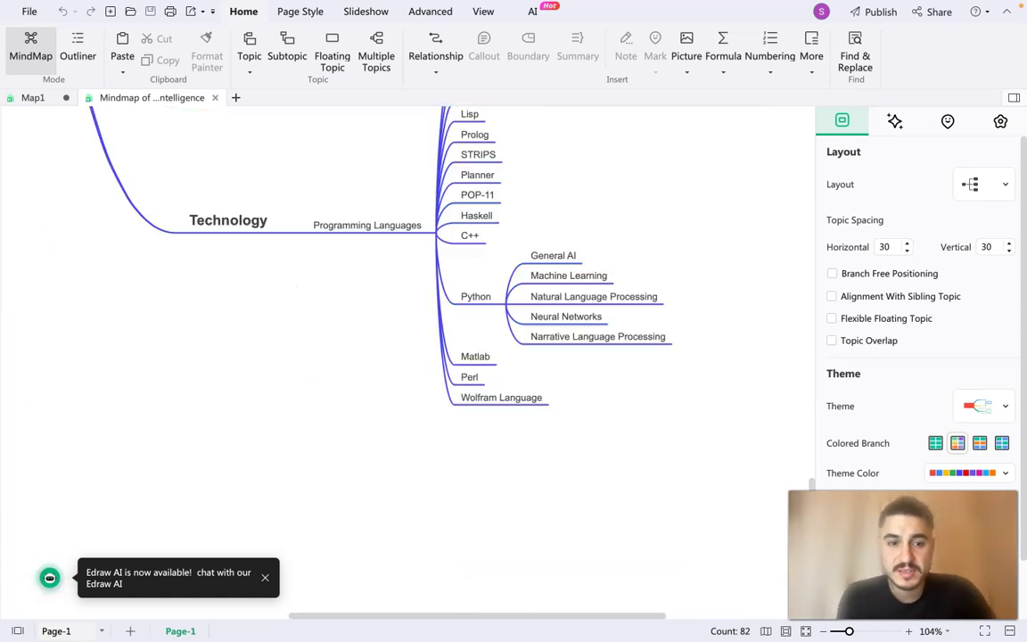
{"action": "scroll", "coordinate": [418, 418], "scroll_direction": "up", "scroll_amount": 5}
{"action": "scroll", "coordinate": [419, 425], "scroll_direction": "down", "scroll_amount": 3}
{"action": "scroll", "coordinate": [419, 426], "scroll_direction": "down", "scroll_amount": 2}
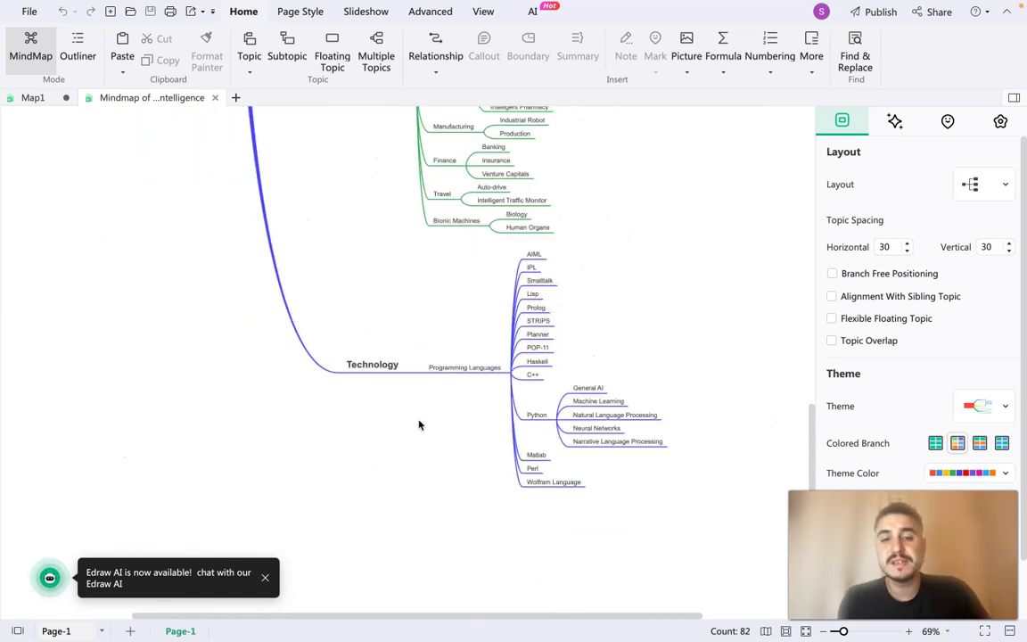
{"action": "scroll", "coordinate": [419, 424], "scroll_direction": "down", "scroll_amount": 3, "text": "ctrl"}
{"action": "scroll", "coordinate": [419, 425], "scroll_direction": "up", "scroll_amount": 1}
{"action": "scroll", "coordinate": [419, 424], "scroll_direction": "up", "scroll_amount": 2}
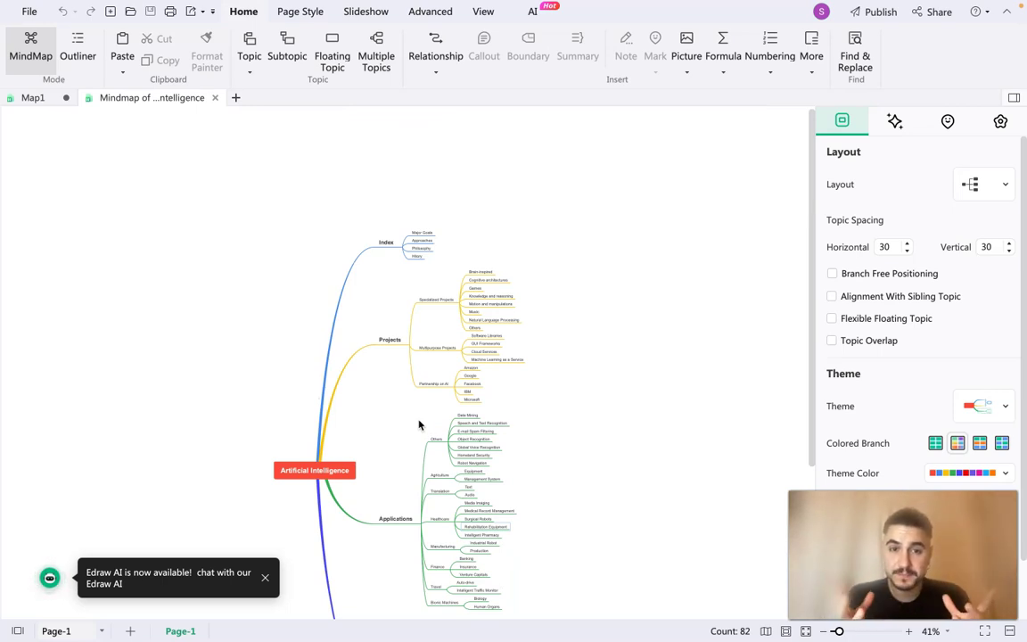
{"action": "scroll", "coordinate": [419, 425], "scroll_direction": "down", "scroll_amount": 3}
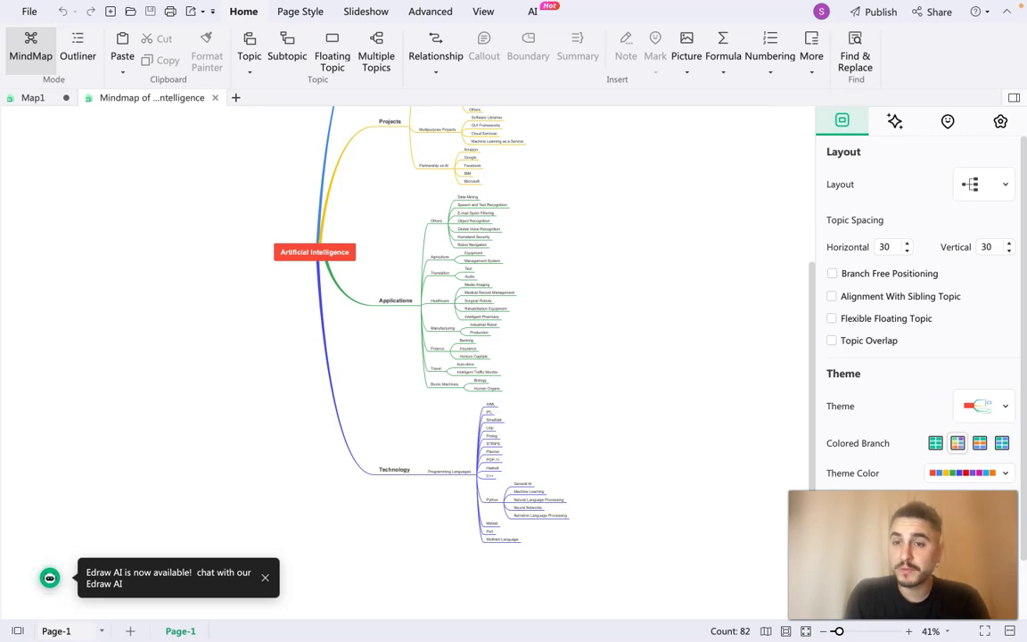
Try the org-chart and vertical tree layouts, then settle on the rightward tree layout
{"action": "left_click", "coordinate": [984, 183]}
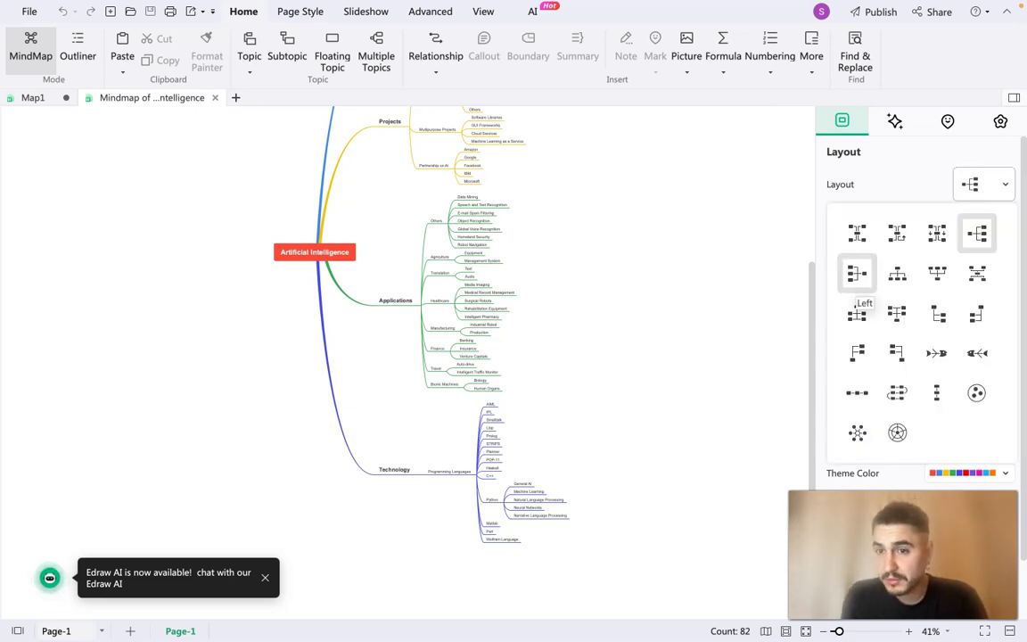
{"action": "left_click", "coordinate": [935, 273]}
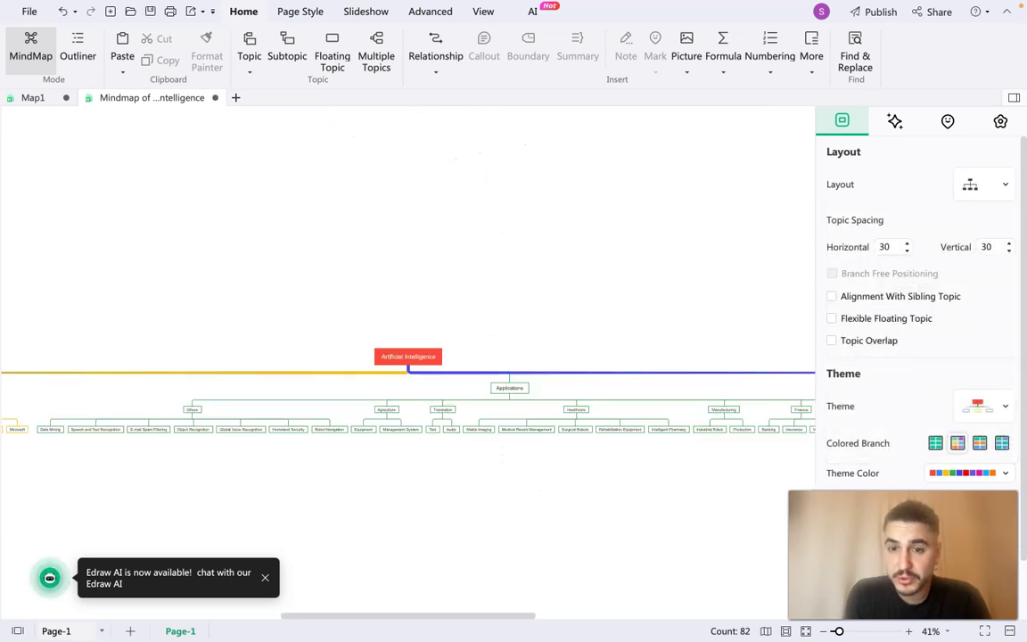
{"action": "left_click", "coordinate": [972, 186]}
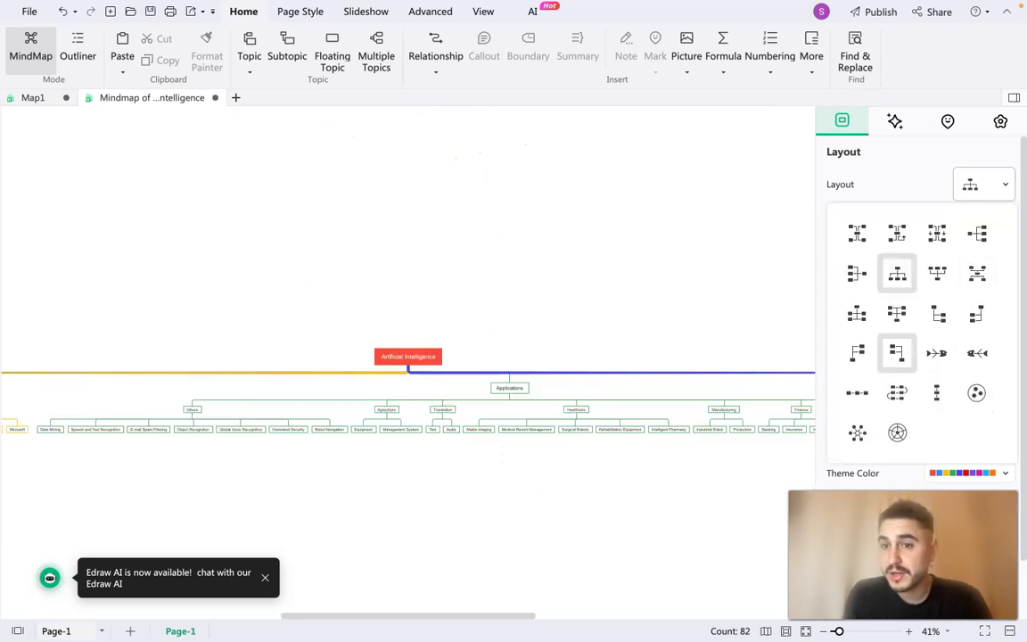
{"action": "left_click", "coordinate": [856, 314]}
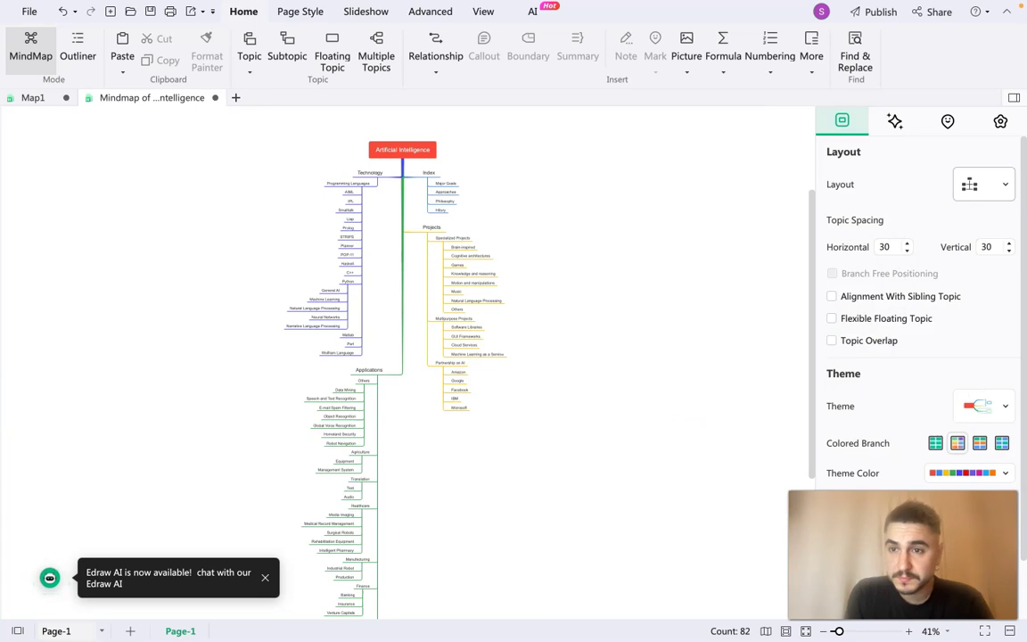
{"action": "left_click", "coordinate": [981, 184]}
{"action": "left_click", "coordinate": [977, 234]}
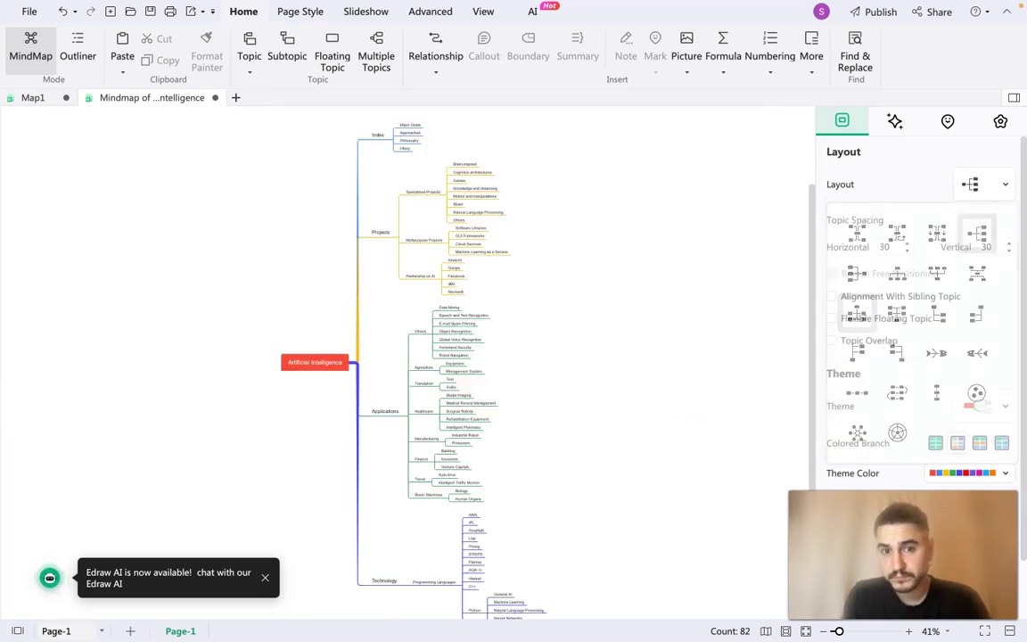
{"action": "scroll", "coordinate": [918, 357], "scroll_direction": "down", "scroll_amount": 1}
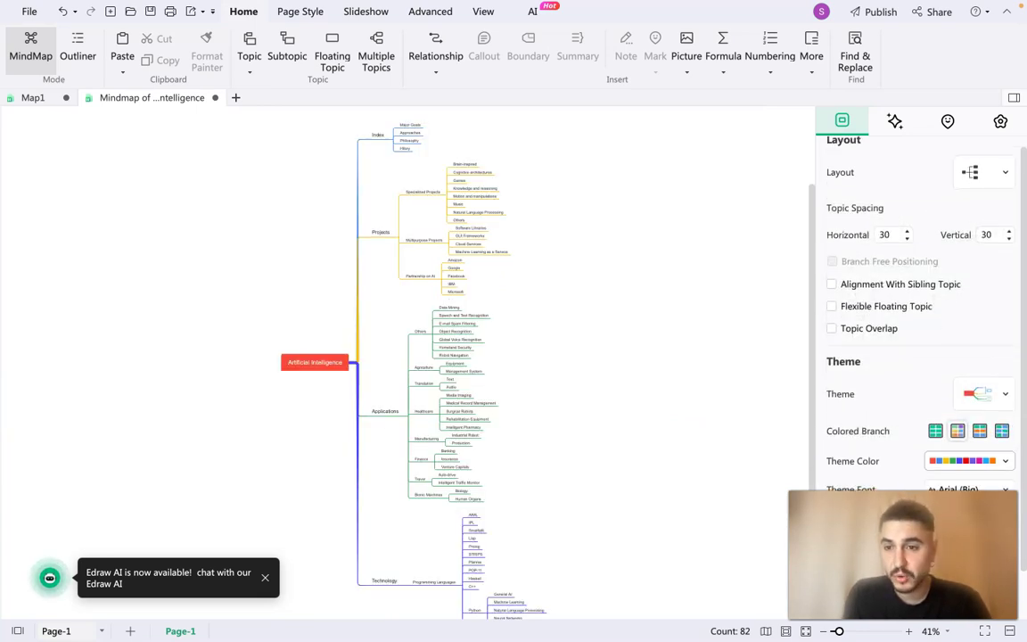
Apply a curved-branch rounded-topic theme, align sibling topics, and set horizontal spacing to 39
{"action": "left_click", "coordinate": [981, 394]}
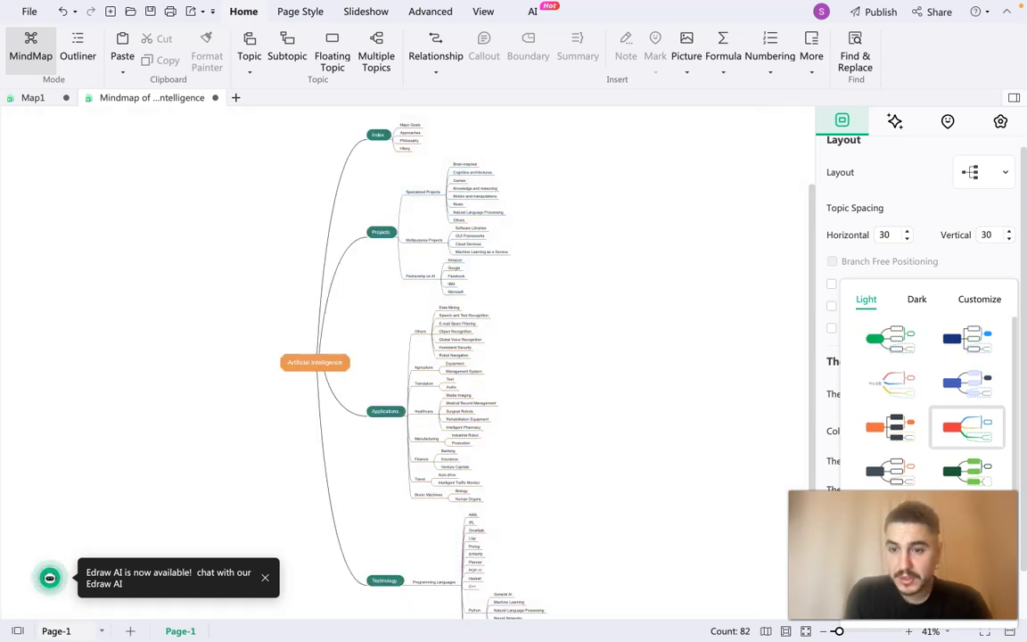
{"action": "left_click", "coordinate": [952, 325]}
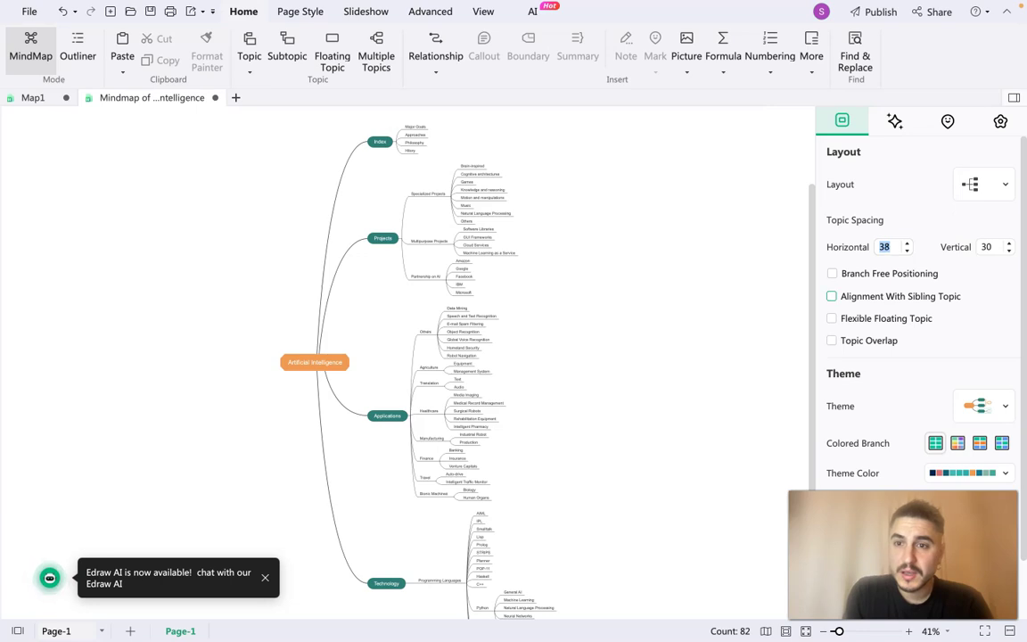
{"action": "left_click", "coordinate": [954, 296]}
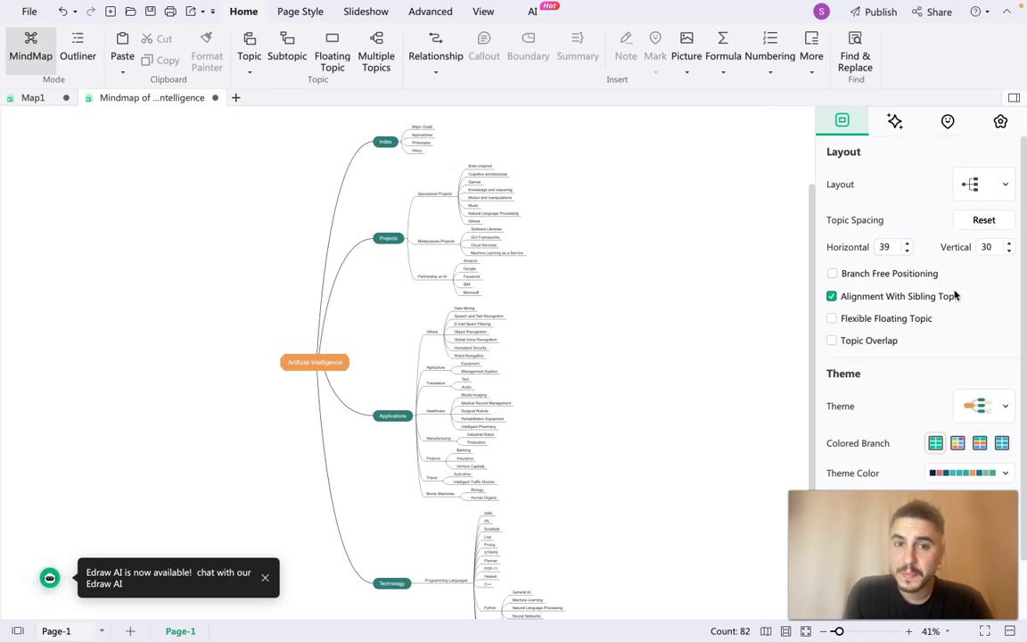
{"action": "double_click", "coordinate": [882, 247]}
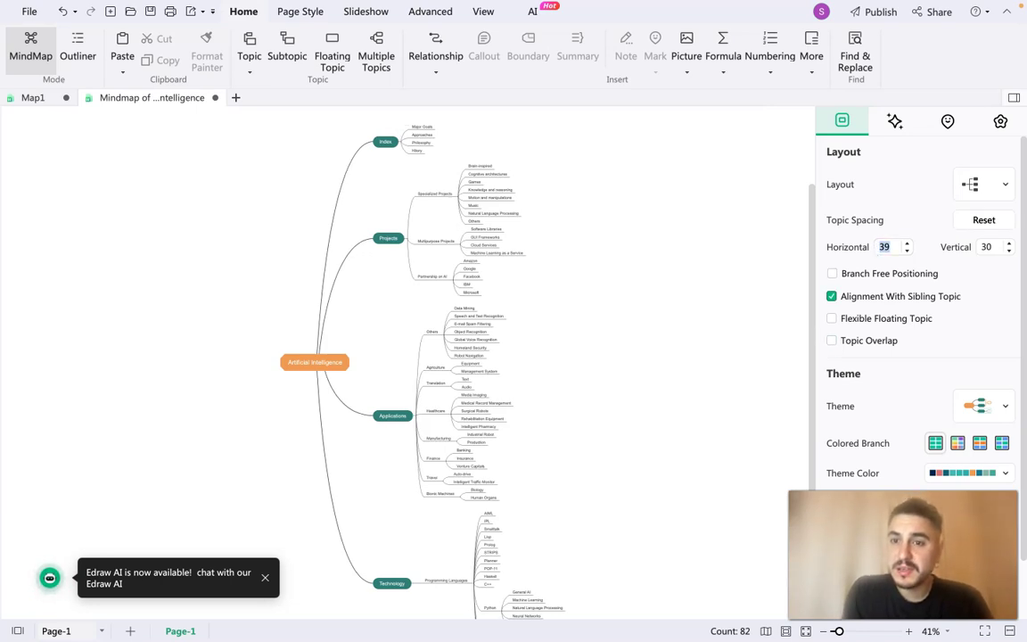
{"action": "scroll", "coordinate": [835, 378], "scroll_direction": "down", "scroll_amount": 2}
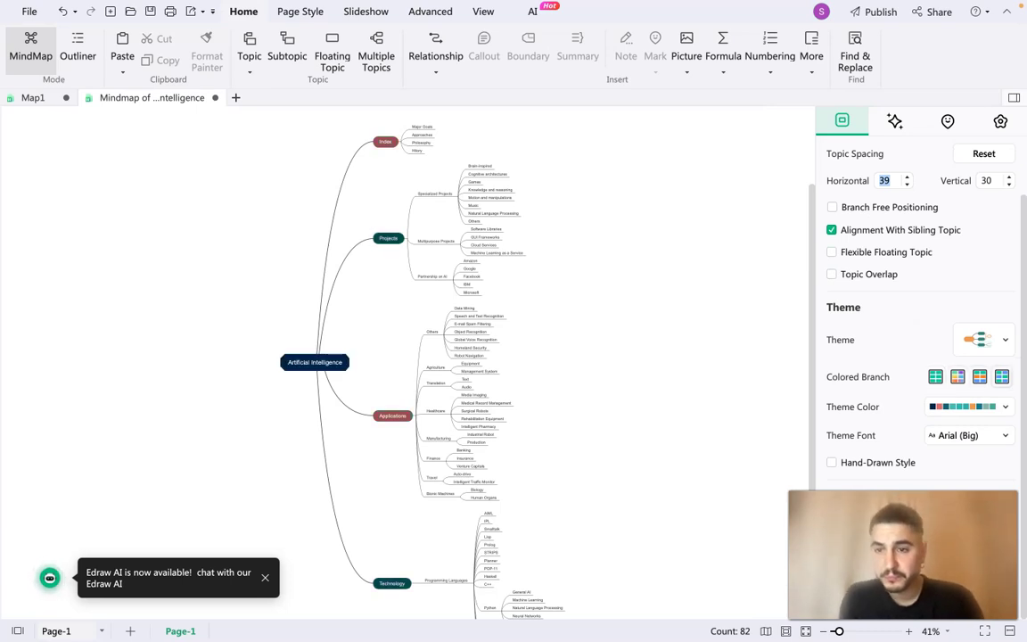
Apply a multicolour theme scheme with a lime-green root and a salmon-pink canvas background
{"action": "left_click", "coordinate": [970, 406]}
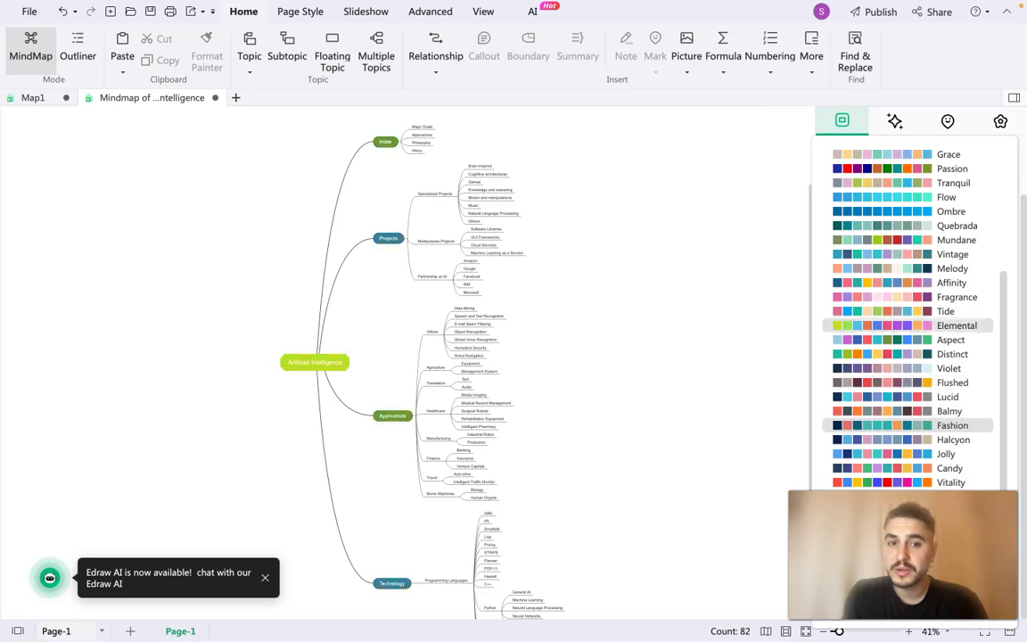
{"action": "left_click", "coordinate": [883, 212]}
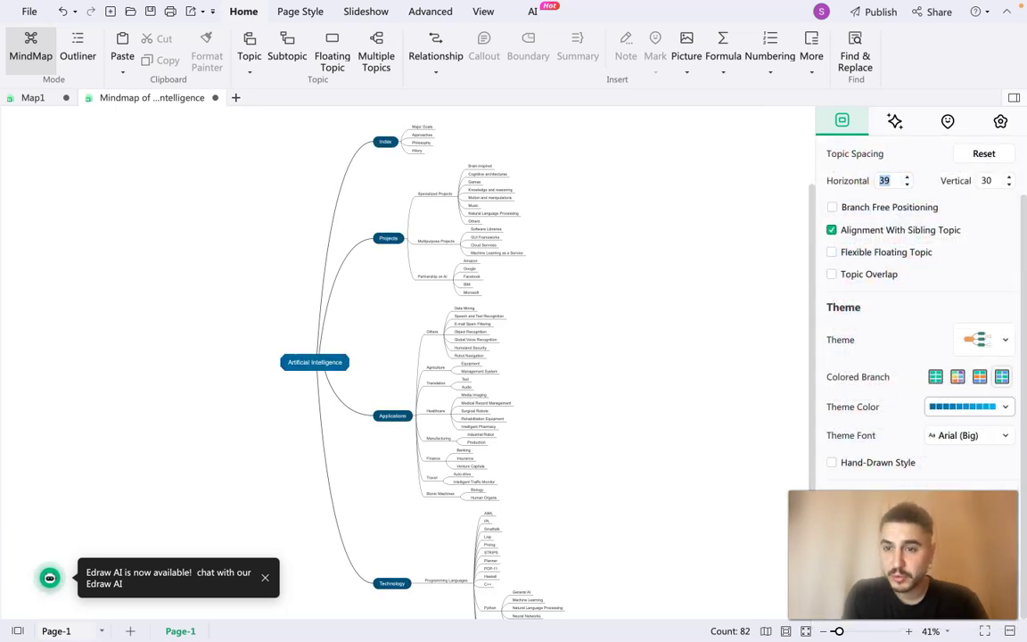
{"action": "left_click", "coordinate": [967, 406]}
{"action": "left_click", "coordinate": [893, 476]}
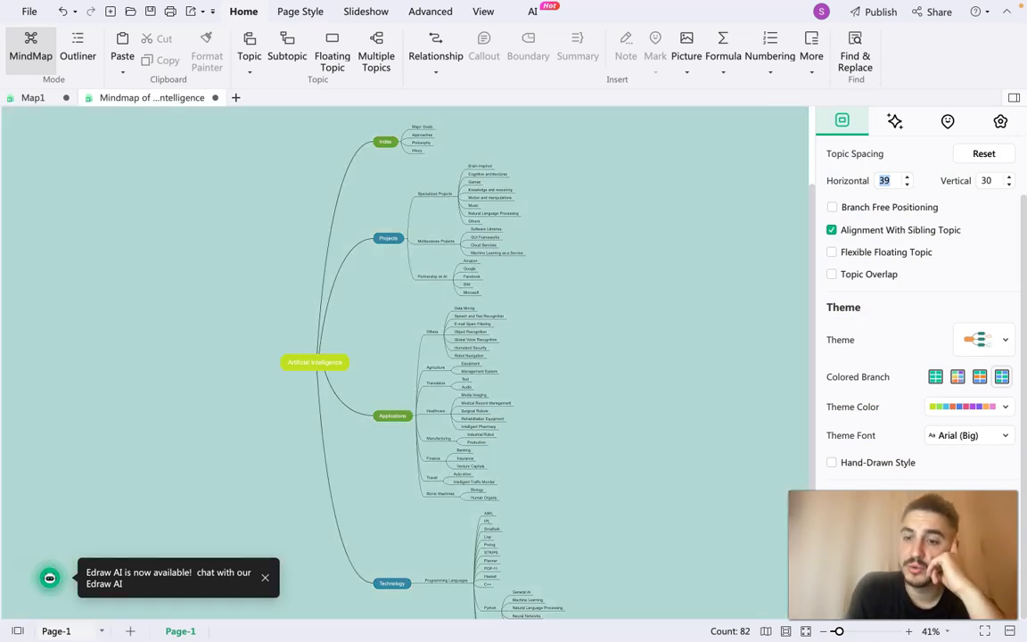
{"action": "left_click", "coordinate": [892, 535]}
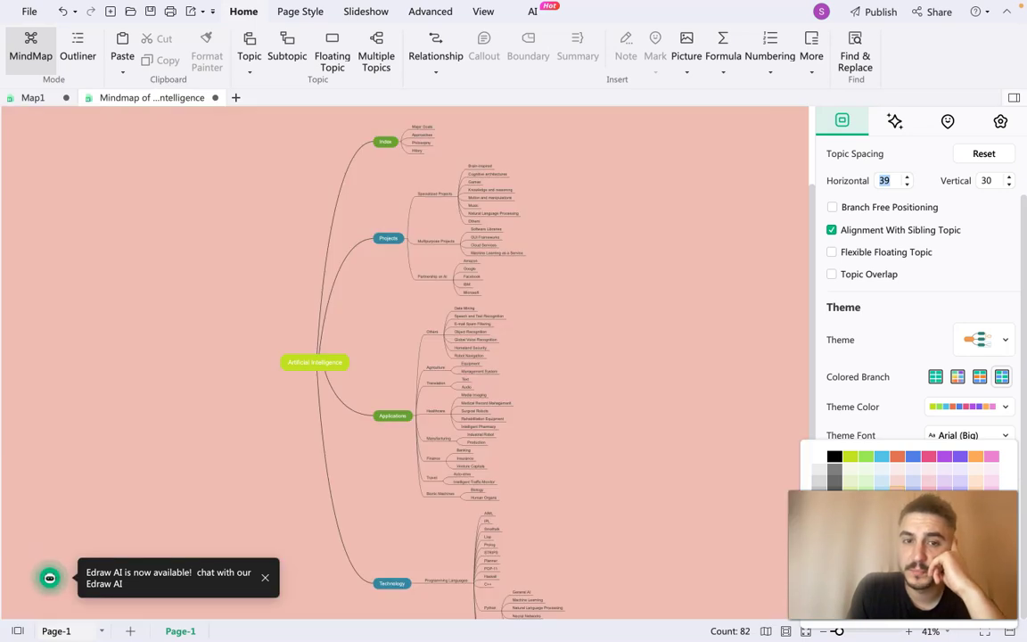
{"action": "left_click", "coordinate": [897, 472]}
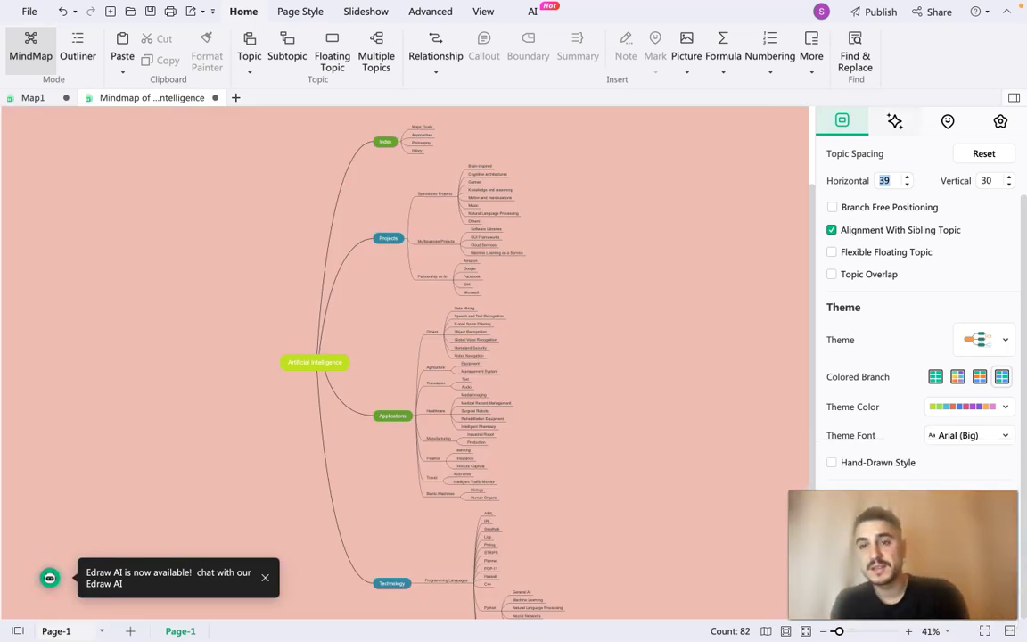
{"action": "left_click", "coordinate": [947, 120]}
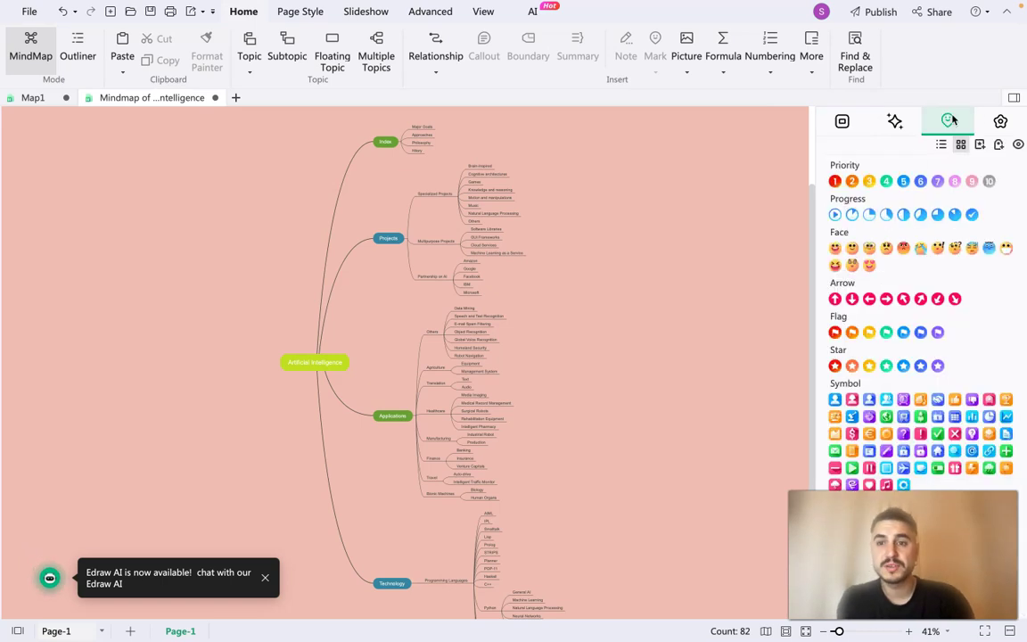
{"action": "left_click", "coordinate": [1000, 120]}
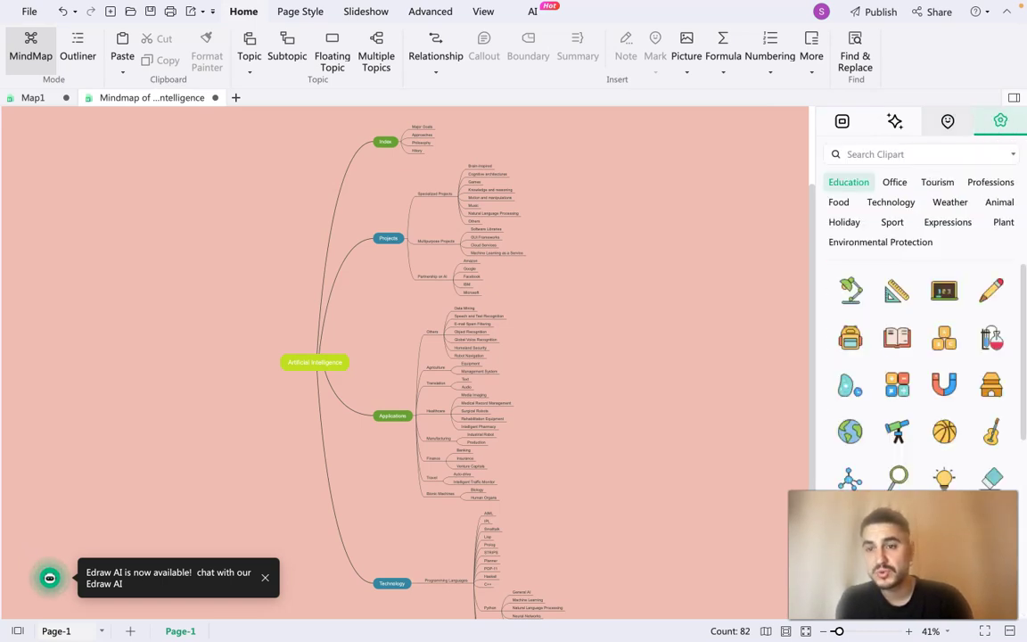
{"action": "left_click", "coordinate": [948, 120]}
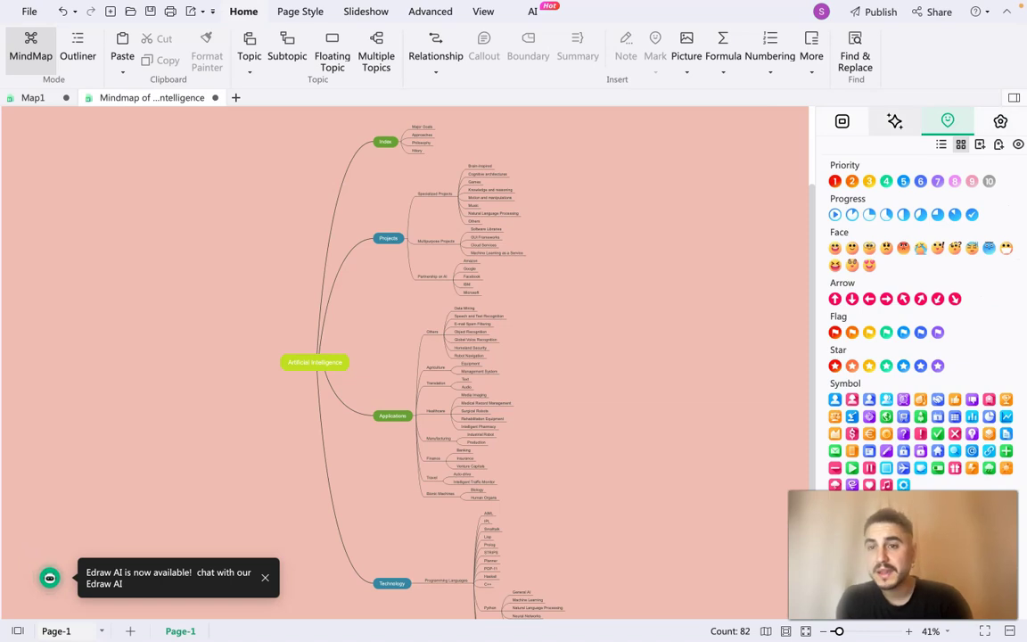
{"action": "left_click", "coordinate": [894, 120]}
{"action": "left_click", "coordinate": [841, 120]}
{"action": "scroll", "coordinate": [884, 180], "scroll_direction": "up", "scroll_amount": 9}
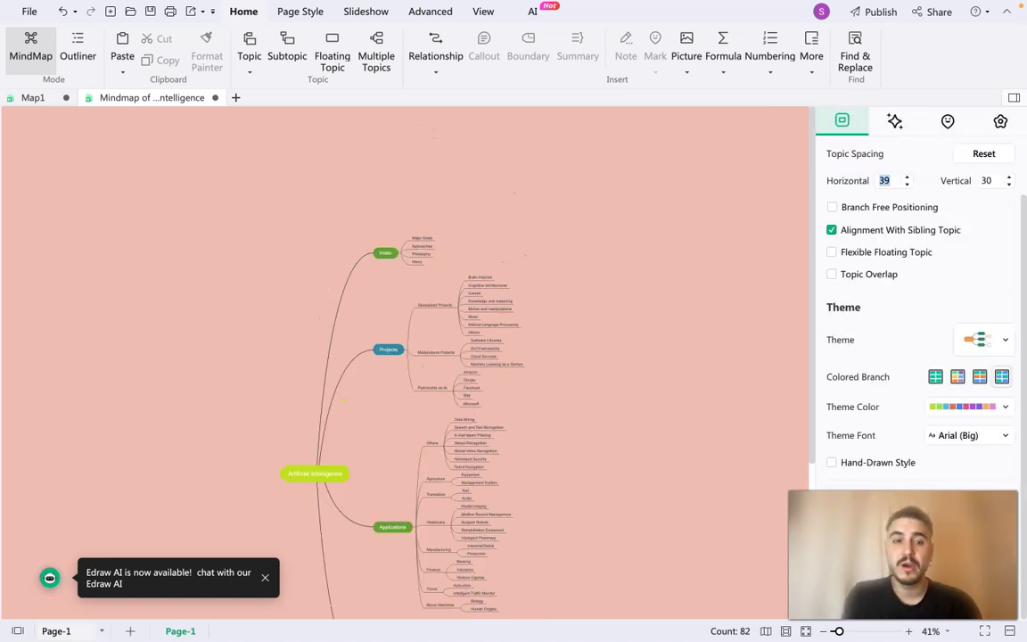
{"action": "scroll", "coordinate": [437, 352], "scroll_direction": "up", "scroll_amount": 3, "text": "ctrl"}
{"action": "scroll", "coordinate": [436, 353], "scroll_direction": "up", "scroll_amount": 2, "text": "ctrl"}
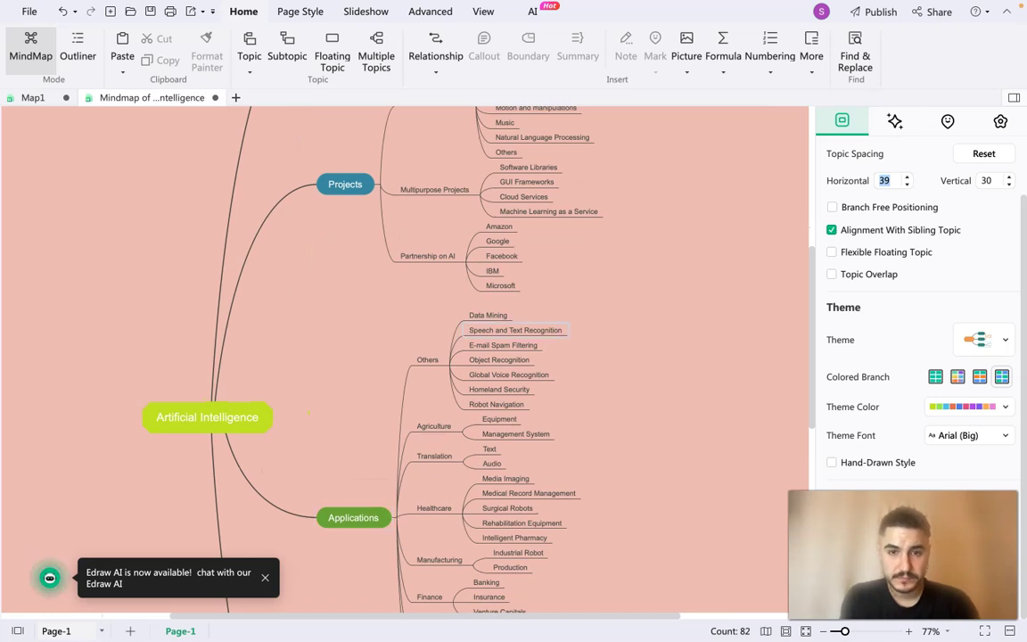
Replace the 'Speech and Text Recognition' topic text under Others with 'Speaking'
{"action": "left_click", "coordinate": [537, 329]}
{"action": "double_click", "coordinate": [501, 331]}
{"action": "key", "text": "ctrl+a"}
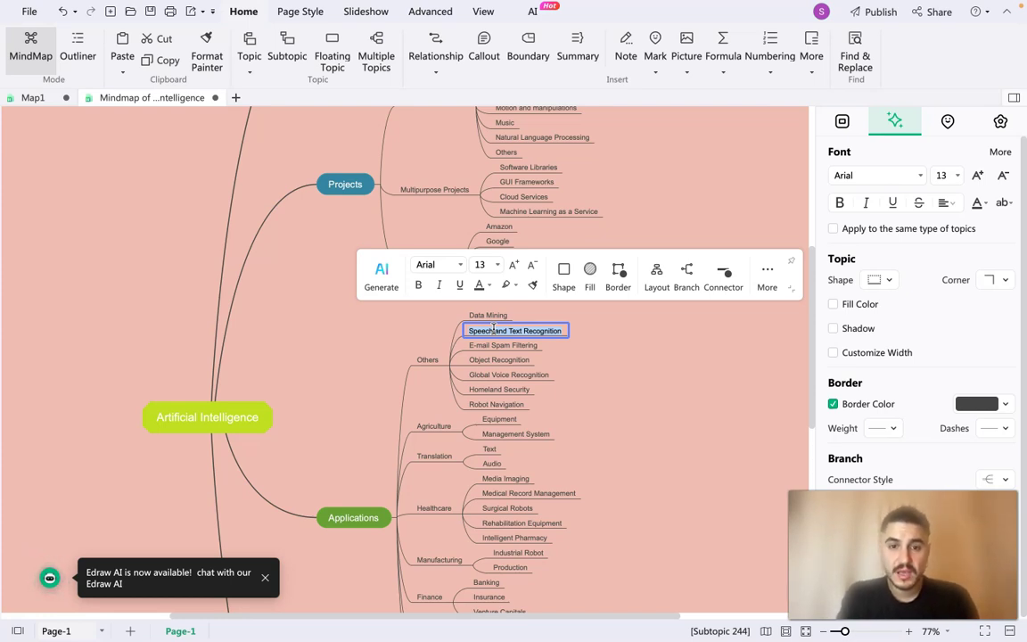
{"action": "type", "text": "Speaking"}
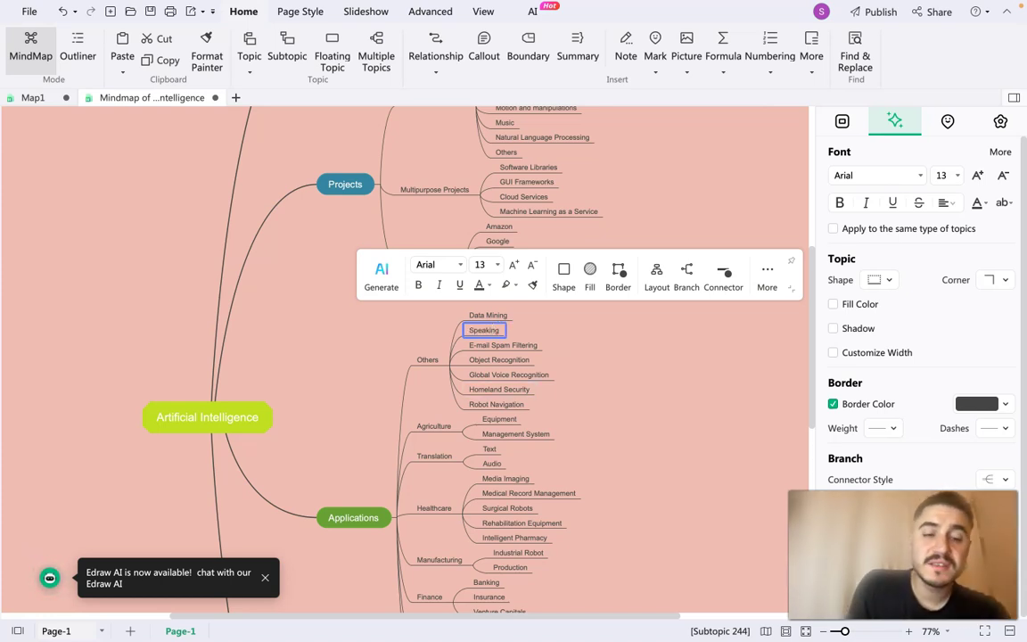
{"action": "scroll", "coordinate": [389, 410], "scroll_direction": "down", "scroll_amount": 2, "text": "ctrl"}
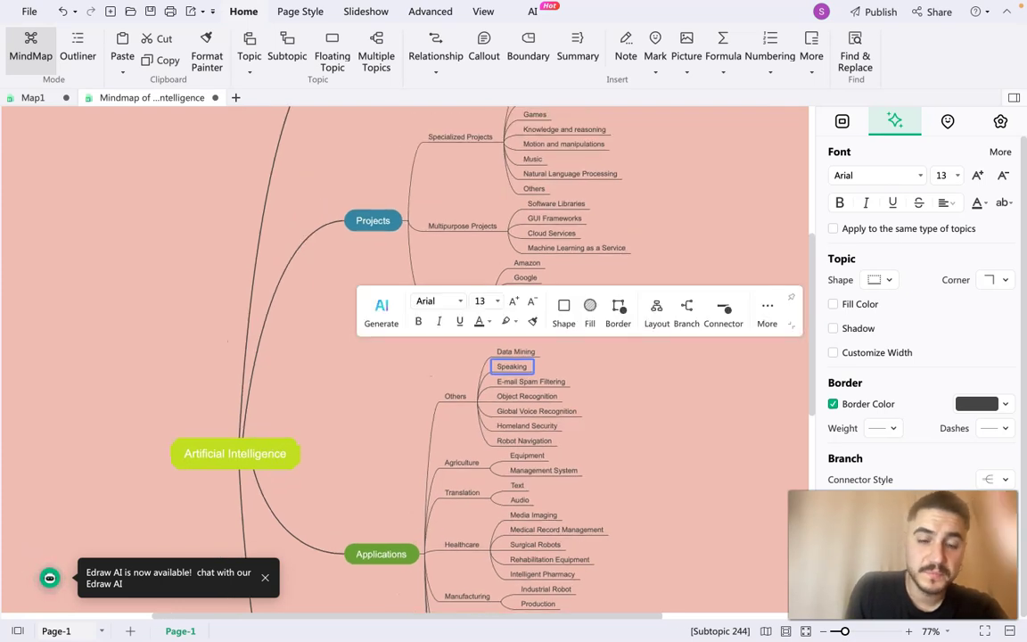
{"action": "scroll", "coordinate": [389, 410], "scroll_direction": "down", "scroll_amount": 2, "text": "ctrl"}
{"action": "scroll", "coordinate": [389, 410], "scroll_direction": "down", "scroll_amount": 3}
{"action": "scroll", "coordinate": [389, 410], "scroll_direction": "up", "scroll_amount": 4}
{"action": "left_click", "coordinate": [614, 290]}
{"action": "scroll", "coordinate": [614, 289], "scroll_direction": "down", "scroll_amount": 3}
{"action": "scroll", "coordinate": [615, 290], "scroll_direction": "down", "scroll_amount": 1}
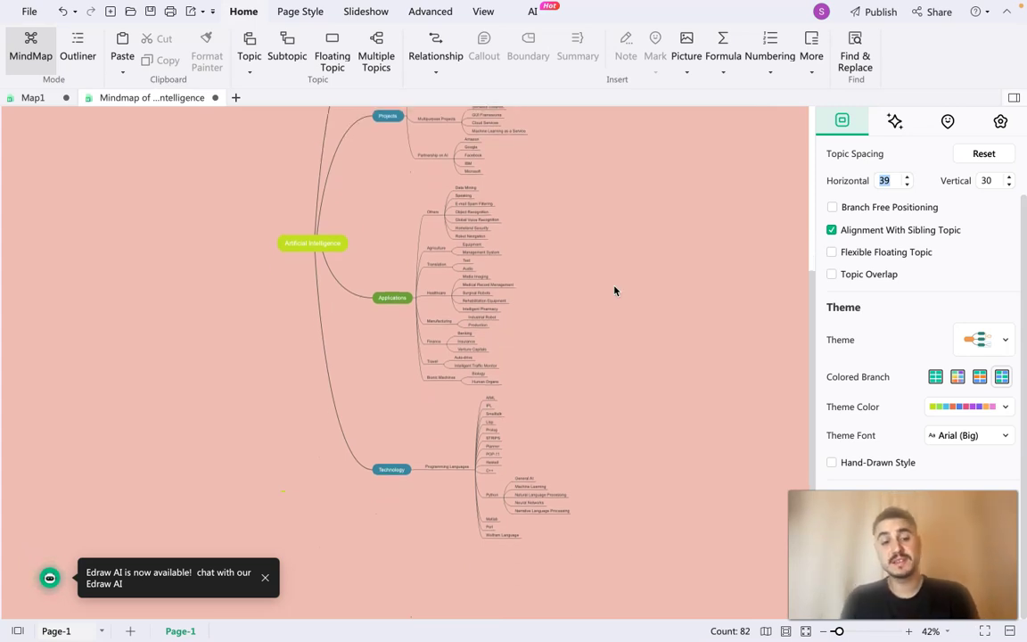